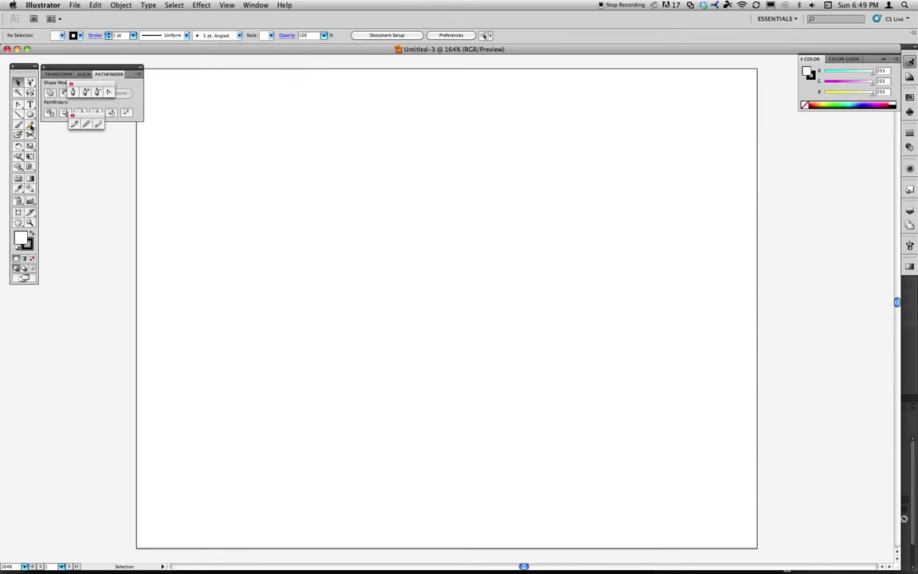
# Draw five freehand wavy curves across the artboard with the Pencil tool, two S-shaped, two diagonal and one long horizontal
pyautogui.click(30, 125)
pyautogui.moveTo(187, 83)
pyautogui.mouseDown()
pyautogui.moveTo(240, 157)
pyautogui.moveTo(254, 221)
pyautogui.moveTo(241, 305)
pyautogui.moveTo(187, 420)
pyautogui.moveTo(164, 512)
pyautogui.mouseUp()
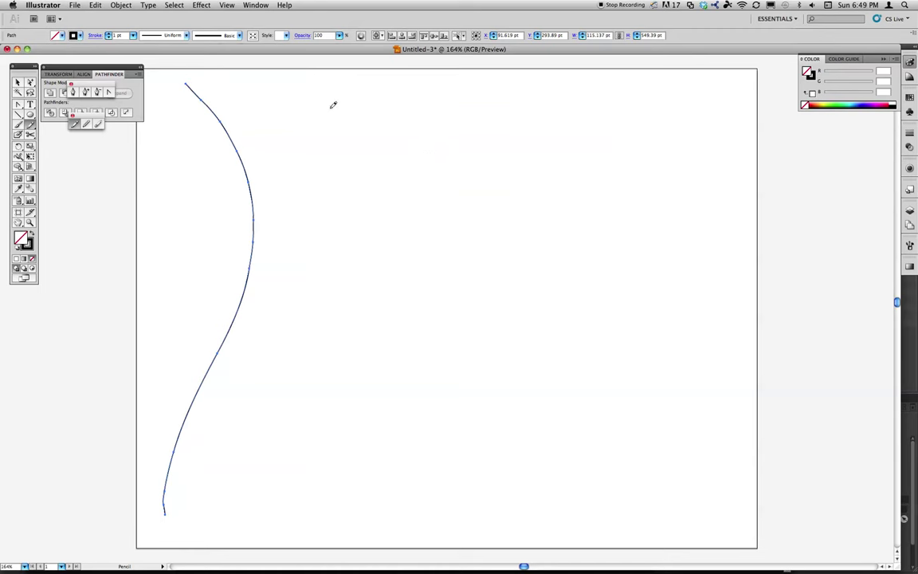
pyautogui.moveTo(358, 57)
pyautogui.mouseDown()
pyautogui.moveTo(376, 120)
pyautogui.moveTo(431, 195)
pyautogui.moveTo(368, 255)
pyautogui.moveTo(328, 329)
pyautogui.moveTo(365, 401)
pyautogui.moveTo(365, 476)
pyautogui.moveTo(273, 518)
pyautogui.mouseUp()
pyautogui.moveTo(412, 347)
pyautogui.mouseDown()
pyautogui.moveTo(455, 281)
pyautogui.moveTo(652, 70)
pyautogui.mouseUp()
pyautogui.moveTo(767, 118)
pyautogui.mouseDown()
pyautogui.moveTo(629, 318)
pyautogui.moveTo(428, 455)
pyautogui.moveTo(410, 506)
pyautogui.mouseUp()
pyautogui.moveTo(810, 316)
pyautogui.mouseDown()
pyautogui.moveTo(759, 404)
pyautogui.moveTo(644, 443)
pyautogui.moveTo(447, 388)
pyautogui.moveTo(301, 414)
pyautogui.moveTo(192, 493)
pyautogui.mouseUp()
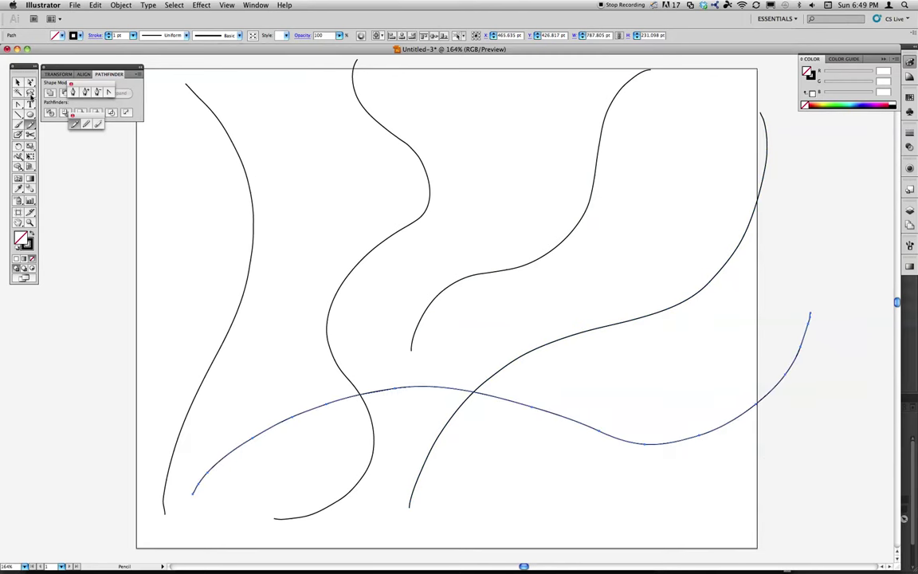
# Smooth the long horizontal wavy curve along its length with the Smooth tool
pyautogui.moveTo(31, 129); pyautogui.dragTo(115, 129)
pyautogui.moveTo(222, 455)
pyautogui.mouseDown()
pyautogui.moveTo(278, 416)
pyautogui.moveTo(562, 406)
pyautogui.mouseUp()
pyautogui.moveTo(396, 404)
pyautogui.mouseDown()
pyautogui.moveTo(479, 394)
pyautogui.moveTo(628, 452)
pyautogui.moveTo(474, 415)
pyautogui.moveTo(588, 433)
pyautogui.moveTo(757, 385)
pyautogui.moveTo(626, 440)
pyautogui.moveTo(787, 374)
pyautogui.mouseUp()
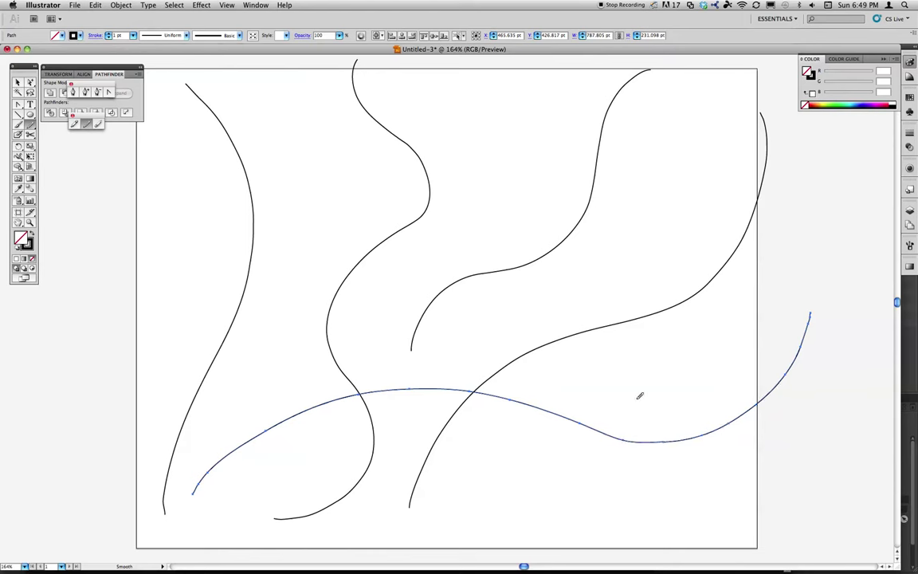
pyautogui.moveTo(629, 443); pyautogui.dragTo(739, 435)
# Smooth the long diagonal curve and the shorter diagonal curve above it
pyautogui.moveTo(662, 278); pyautogui.dragTo(706, 305)
pyautogui.moveTo(768, 131)
pyautogui.mouseDown()
pyautogui.moveTo(688, 288)
pyautogui.moveTo(655, 296)
pyautogui.mouseUp()
pyautogui.moveTo(729, 263); pyautogui.dragTo(683, 291)
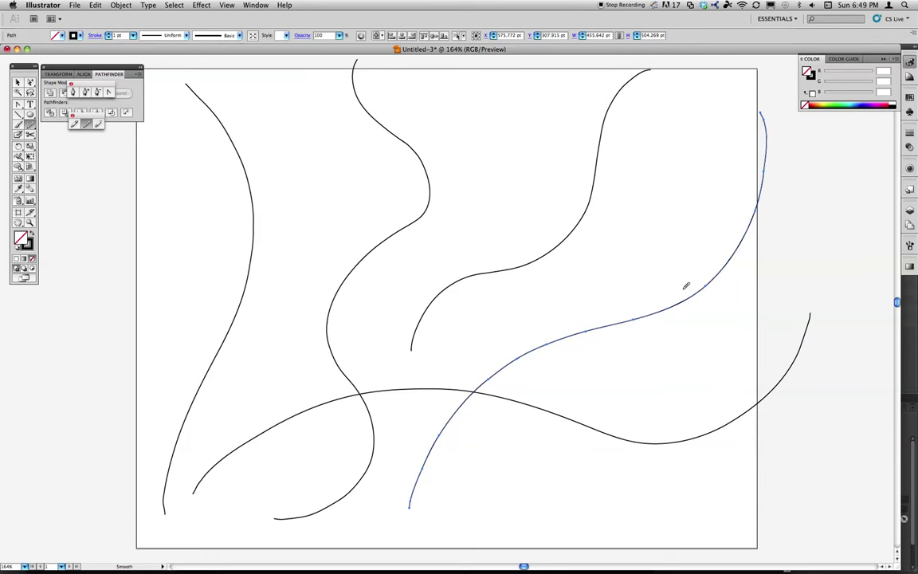
pyautogui.moveTo(771, 170); pyautogui.dragTo(649, 321)
pyautogui.moveTo(724, 230)
pyautogui.mouseDown()
pyautogui.moveTo(722, 263)
pyautogui.moveTo(470, 450)
pyautogui.mouseUp()
pyautogui.moveTo(579, 330); pyautogui.dragTo(422, 473)
pyautogui.moveTo(453, 264); pyautogui.dragTo(512, 302)
pyautogui.moveTo(430, 307)
pyautogui.mouseDown()
pyautogui.moveTo(545, 251)
pyautogui.moveTo(611, 126)
pyautogui.mouseUp()
# Smooth the second S-shaped curve from its top bend down to its lower end
pyautogui.keyDown('super'); pyautogui.click(407, 143); pyautogui.keyUp('super')
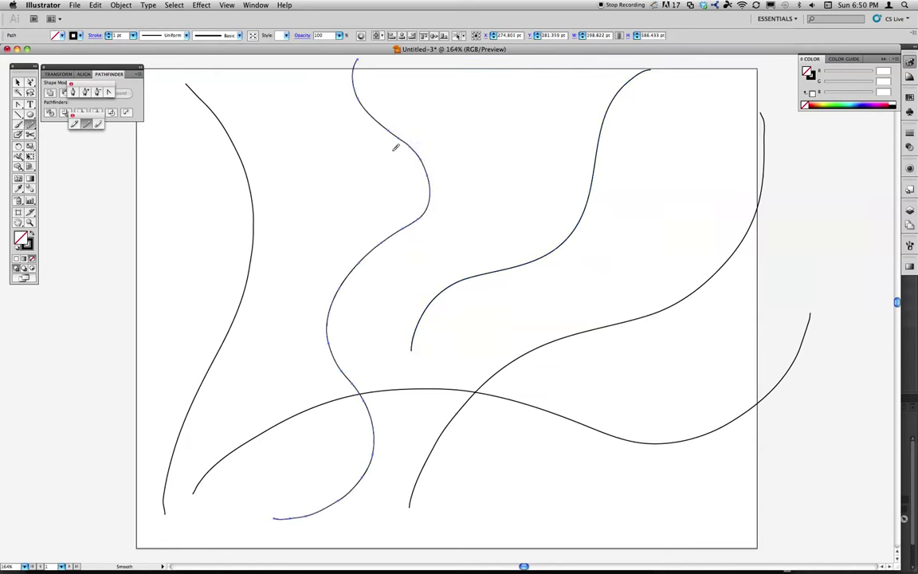
pyautogui.moveTo(387, 121)
pyautogui.mouseDown()
pyautogui.moveTo(432, 176)
pyautogui.moveTo(425, 167)
pyautogui.moveTo(373, 257)
pyautogui.moveTo(385, 239)
pyautogui.moveTo(339, 272)
pyautogui.moveTo(344, 342)
pyautogui.mouseUp()
pyautogui.moveTo(344, 283); pyautogui.dragTo(365, 387)
pyautogui.moveTo(339, 354); pyautogui.dragTo(357, 496)
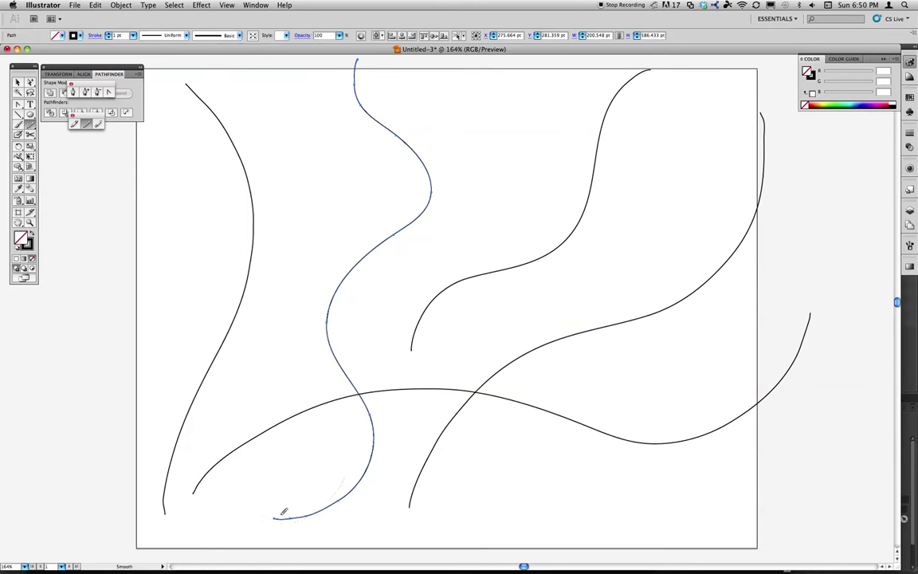
pyautogui.moveTo(357, 483)
pyautogui.mouseDown()
pyautogui.moveTo(287, 518)
pyautogui.moveTo(357, 480)
pyautogui.moveTo(311, 504)
pyautogui.mouseUp()
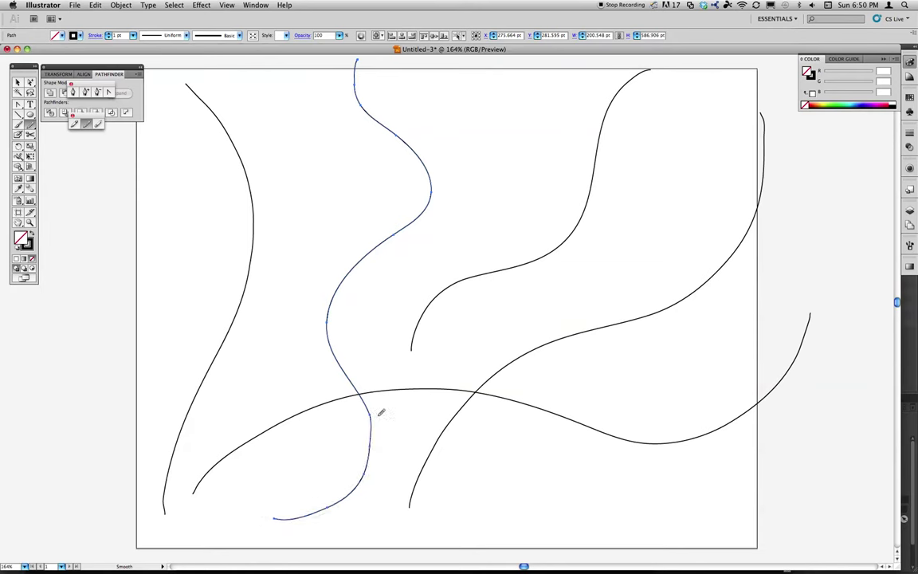
# Smooth the leftmost curve along its full length and deselect it
pyautogui.press('v')
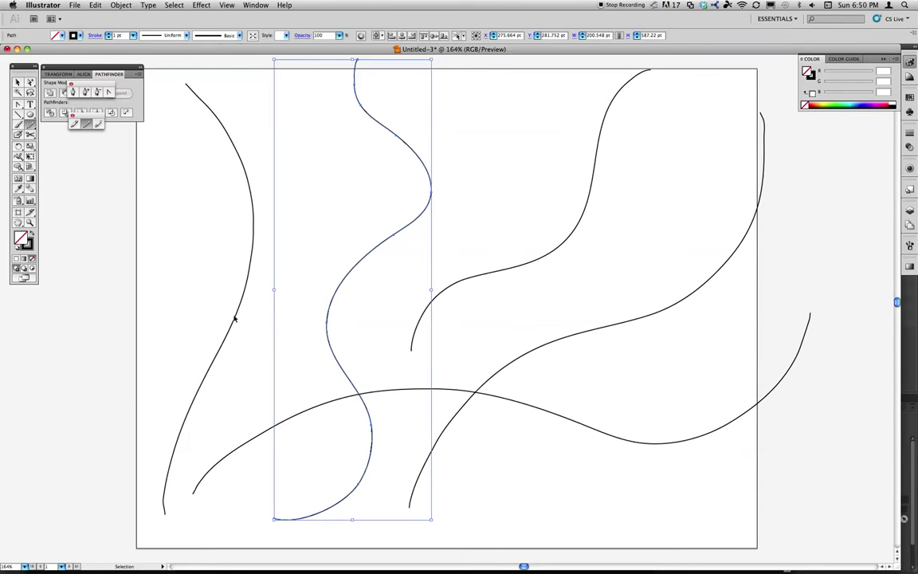
pyautogui.click(236, 321)
pyautogui.moveTo(196, 323); pyautogui.dragTo(249, 307)
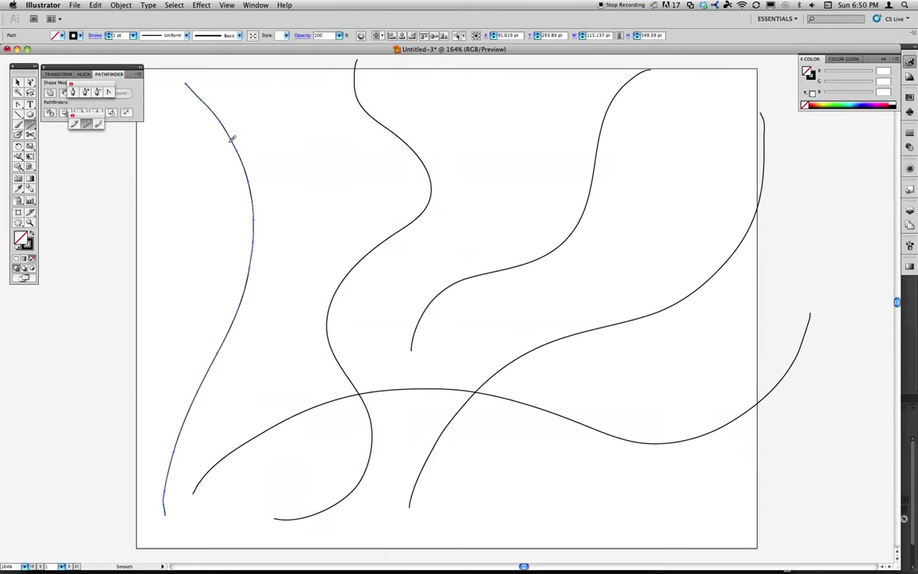
pyautogui.moveTo(222, 127)
pyautogui.mouseDown()
pyautogui.moveTo(265, 268)
pyautogui.moveTo(223, 155)
pyautogui.moveTo(252, 218)
pyautogui.moveTo(228, 332)
pyautogui.moveTo(251, 254)
pyautogui.moveTo(188, 406)
pyautogui.moveTo(195, 391)
pyautogui.moveTo(180, 453)
pyautogui.moveTo(183, 522)
pyautogui.moveTo(171, 510)
pyautogui.moveTo(177, 451)
pyautogui.moveTo(196, 424)
pyautogui.mouseUp()
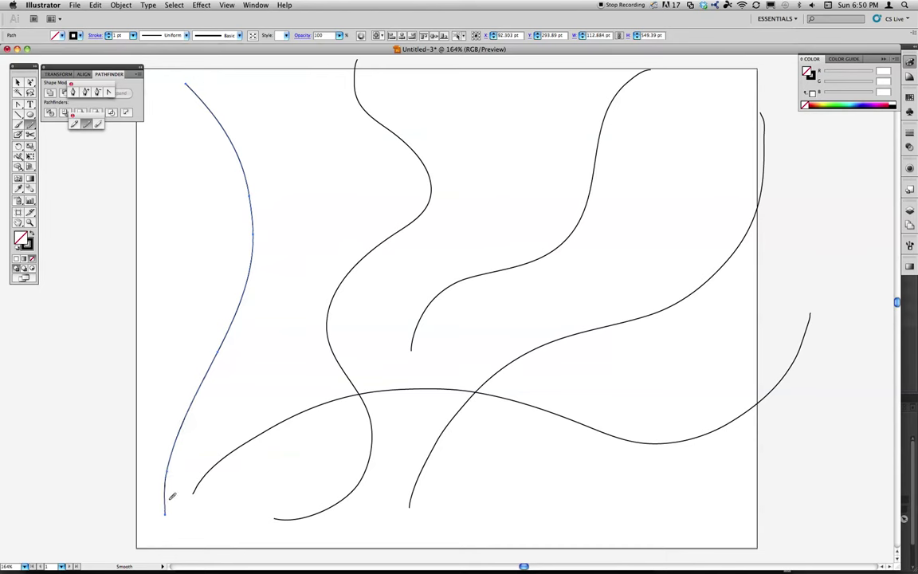
pyautogui.press('super')
pyautogui.keyDown('ctrl'); pyautogui.click(174, 340); pyautogui.keyUp('ctrl')
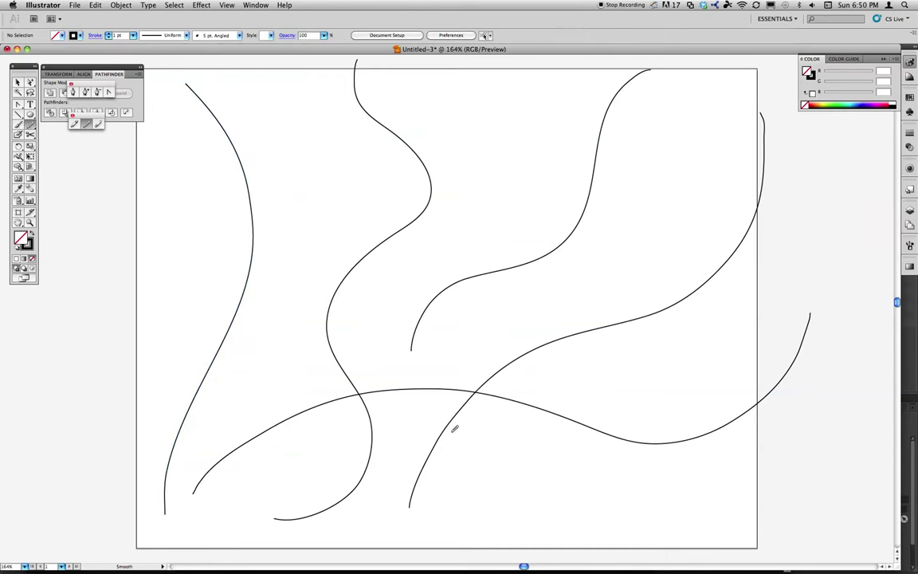
# Set the stroke of the leftmost curve to bright green and of the second S-shaped curve to magenta
pyautogui.press('v')
pyautogui.click(249, 195)
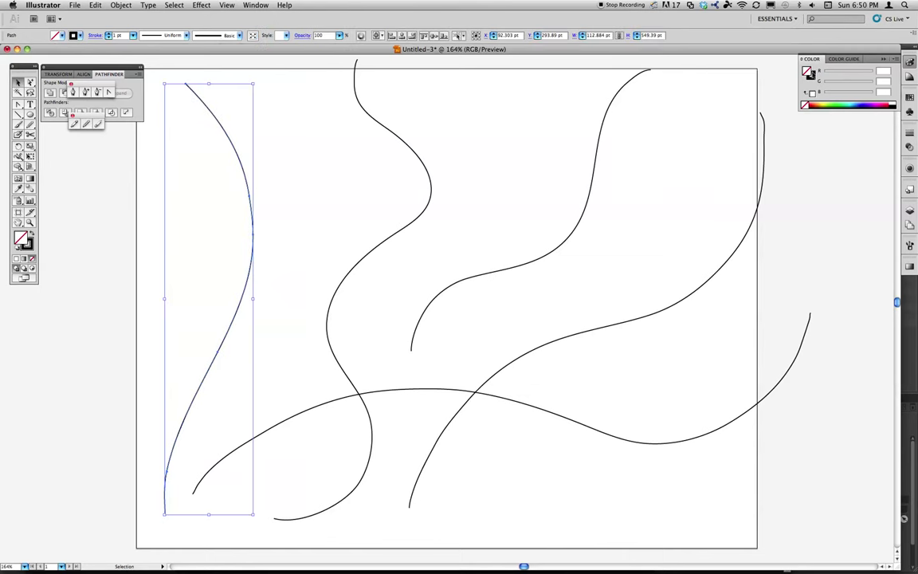
pyautogui.click(811, 76)
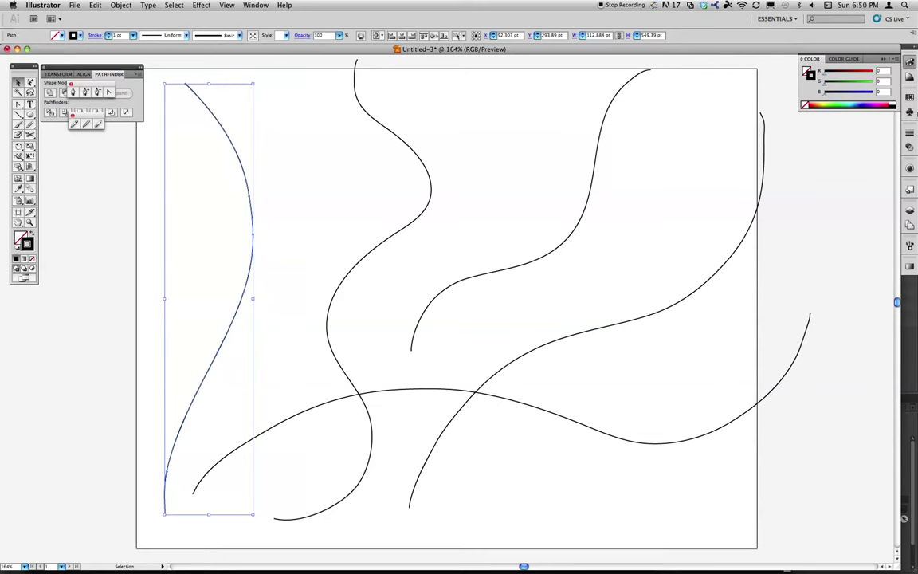
pyautogui.click(909, 97)
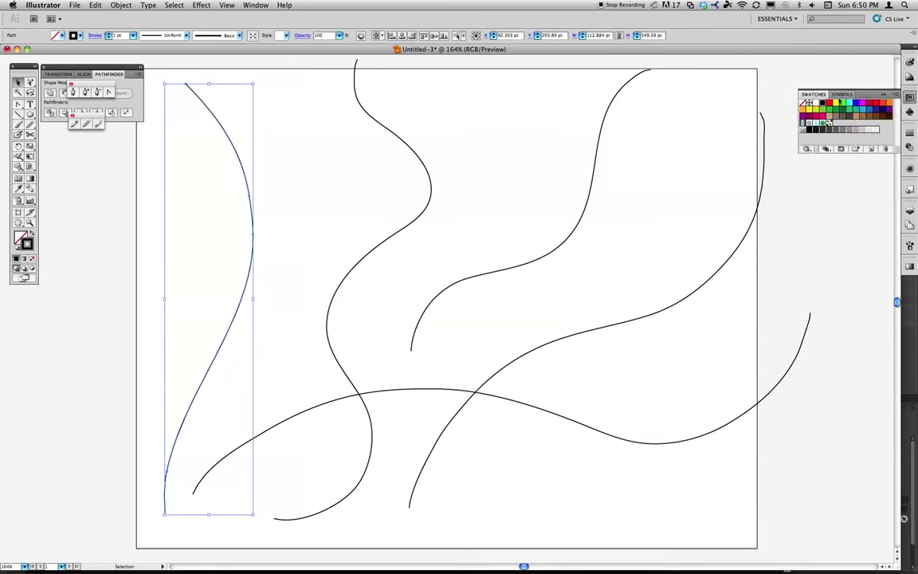
pyautogui.click(843, 103)
pyautogui.click(427, 171)
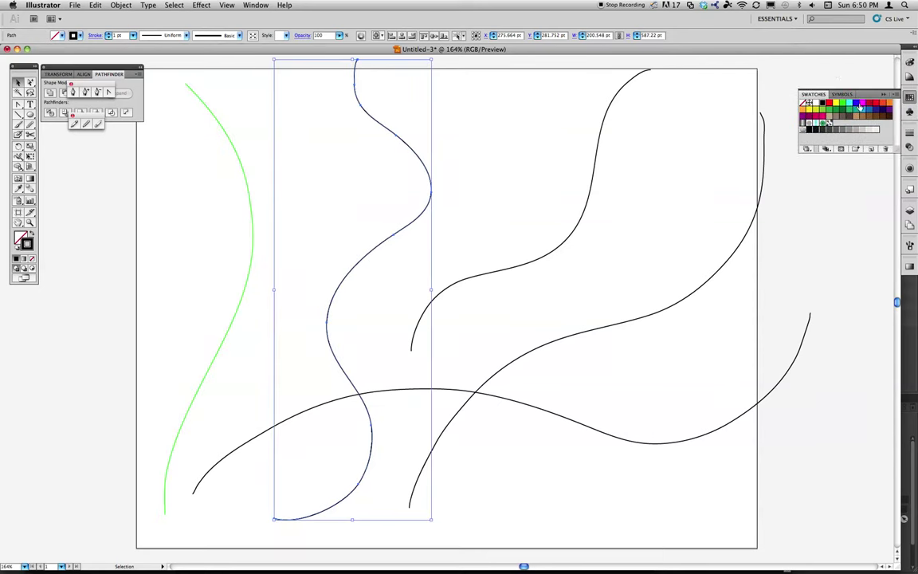
pyautogui.click(860, 105)
# Set the stroke of the short upper diagonal curve to blue and of the long diagonal curve to orange
pyautogui.click(581, 214)
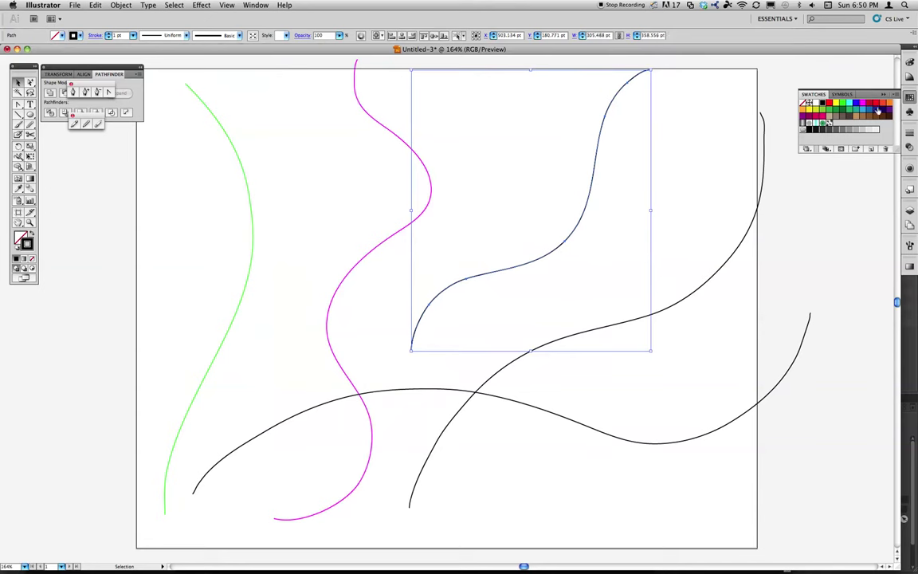
pyautogui.keyDown('shift'); pyautogui.click(754, 195); pyautogui.keyUp('shift')
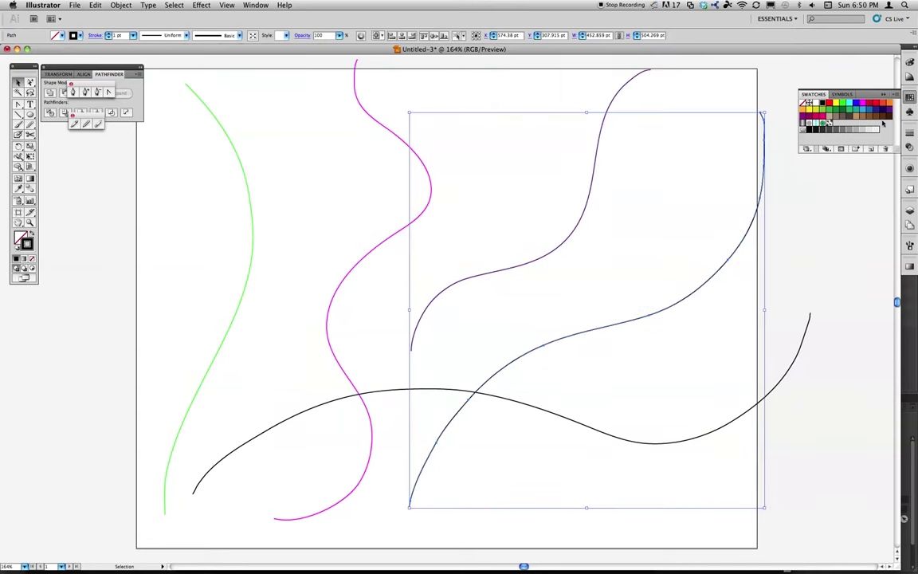
pyautogui.click(889, 103)
pyautogui.click(568, 234)
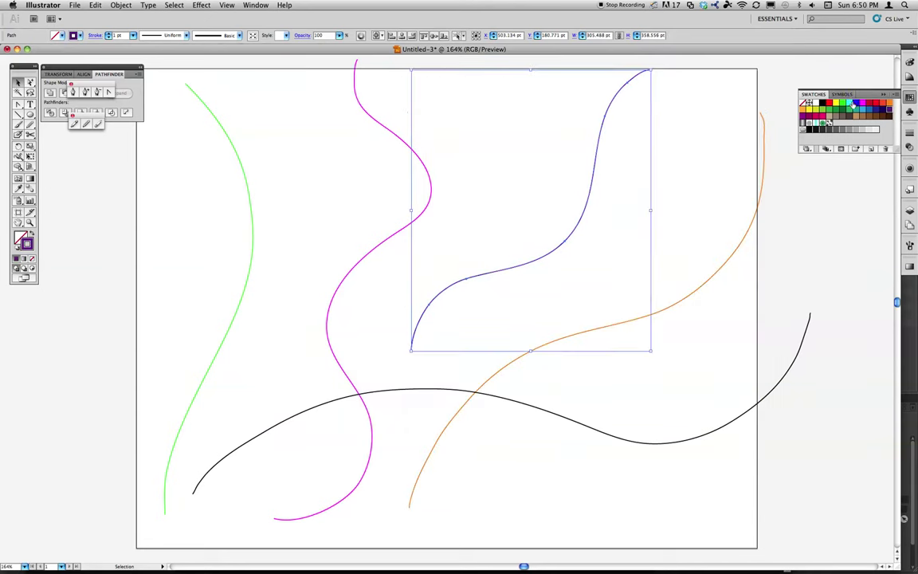
# Set the stroke of the long horizontal wavy curve to light orange and deselect it
pyautogui.moveTo(676, 385); pyautogui.dragTo(727, 476)
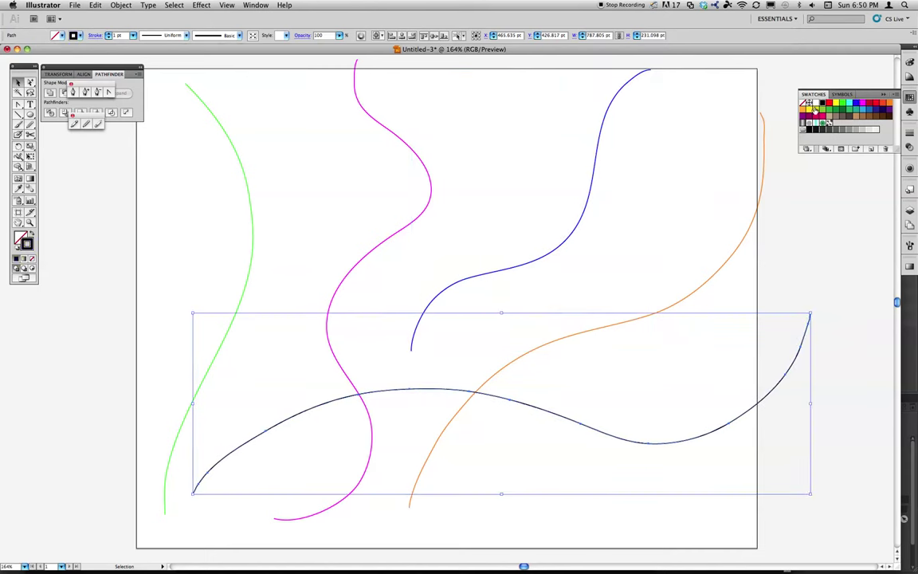
pyautogui.click(815, 109)
pyautogui.click(514, 324)
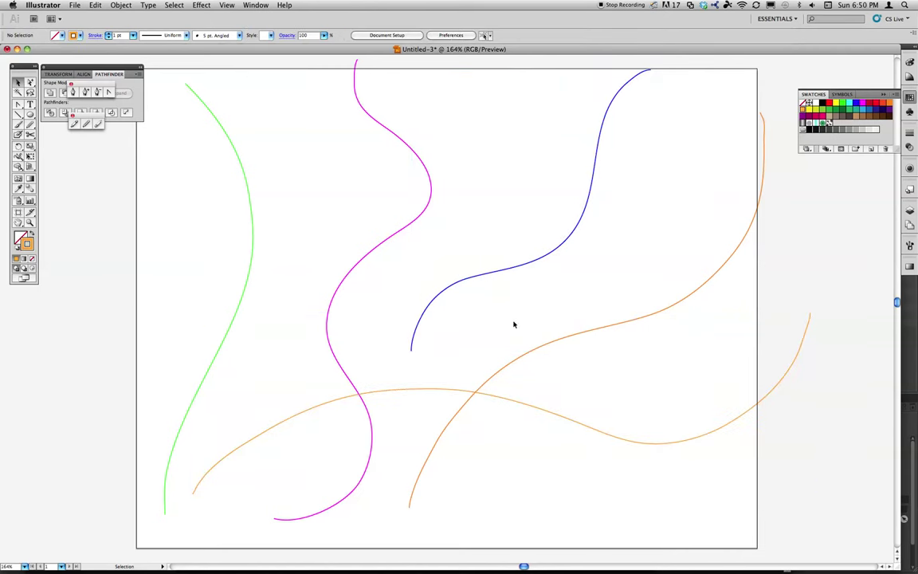
# Recolor the stroke of the long diagonal curve to a medium blue and deselect it
pyautogui.click(621, 320)
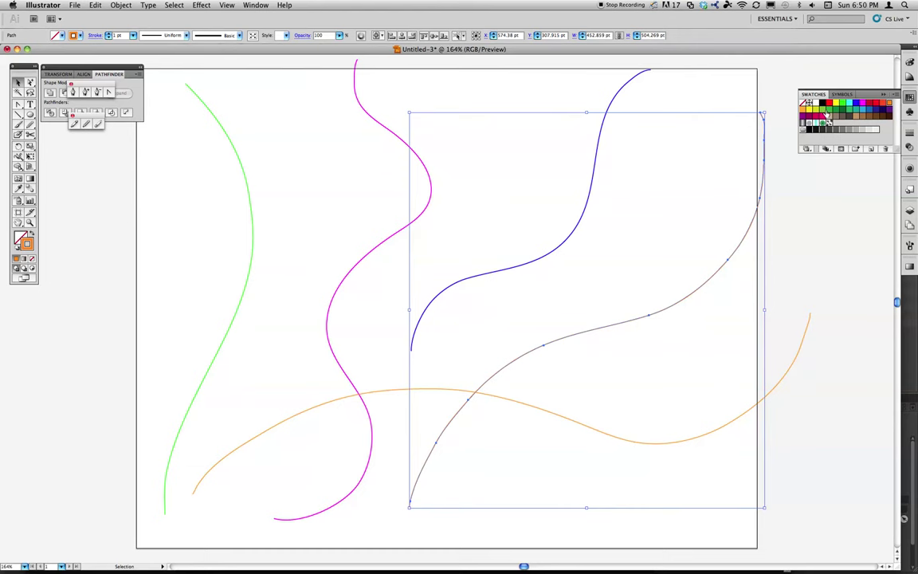
pyautogui.click(824, 111)
pyautogui.click(710, 221)
pyautogui.moveTo(701, 249); pyautogui.dragTo(752, 327)
pyautogui.click(868, 110)
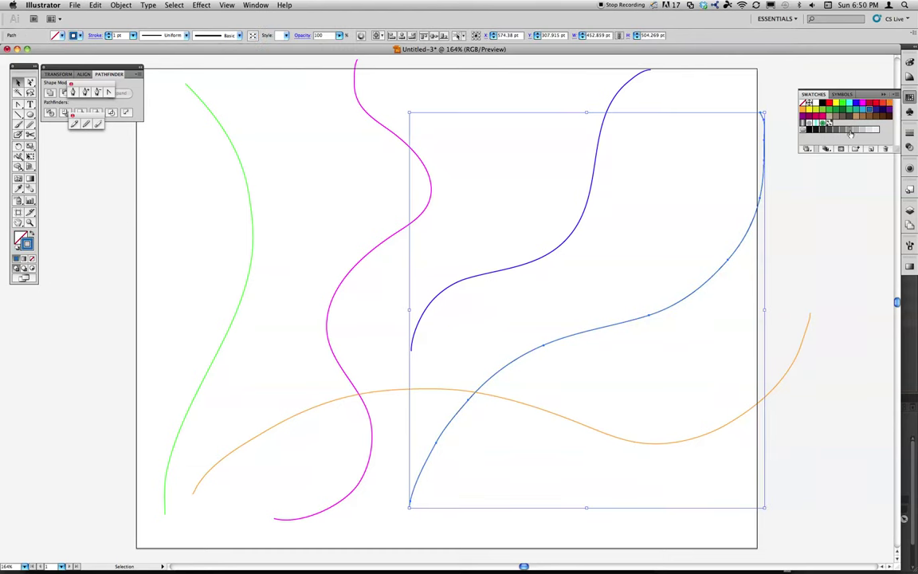
pyautogui.click(649, 185)
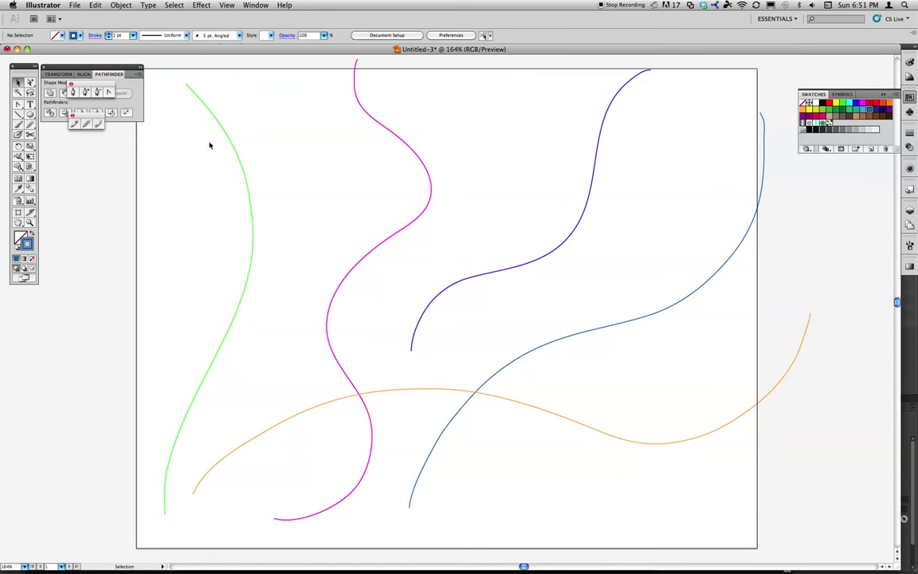
# Blend all five curves in sequence, from green through magenta and the two blues to light orange, picking each along its path
pyautogui.click(30, 188)
pyautogui.click(334, 294)
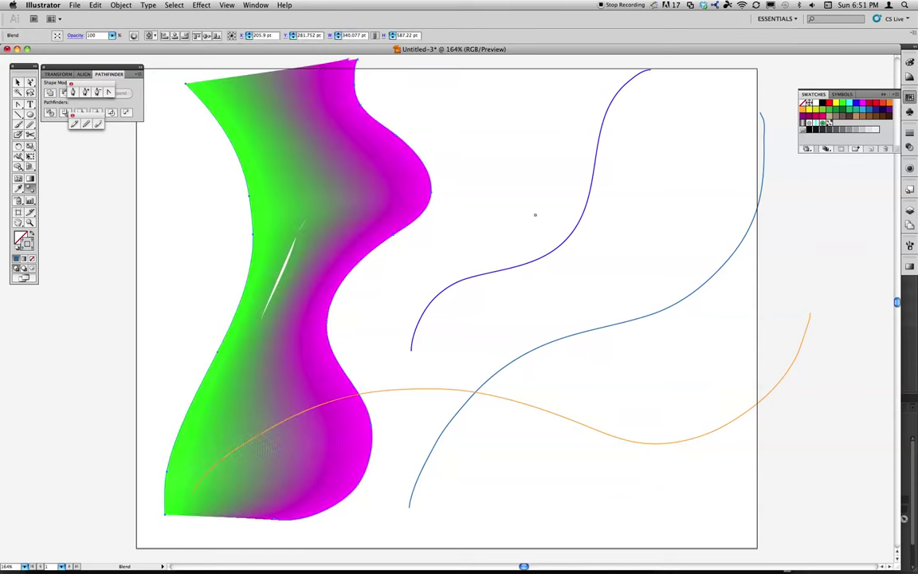
pyautogui.click(577, 223)
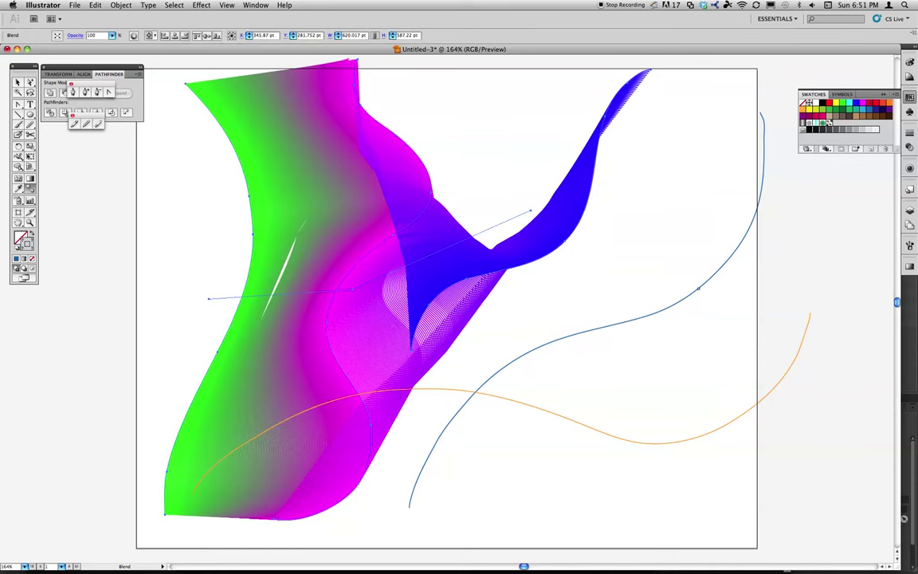
pyautogui.click(694, 292)
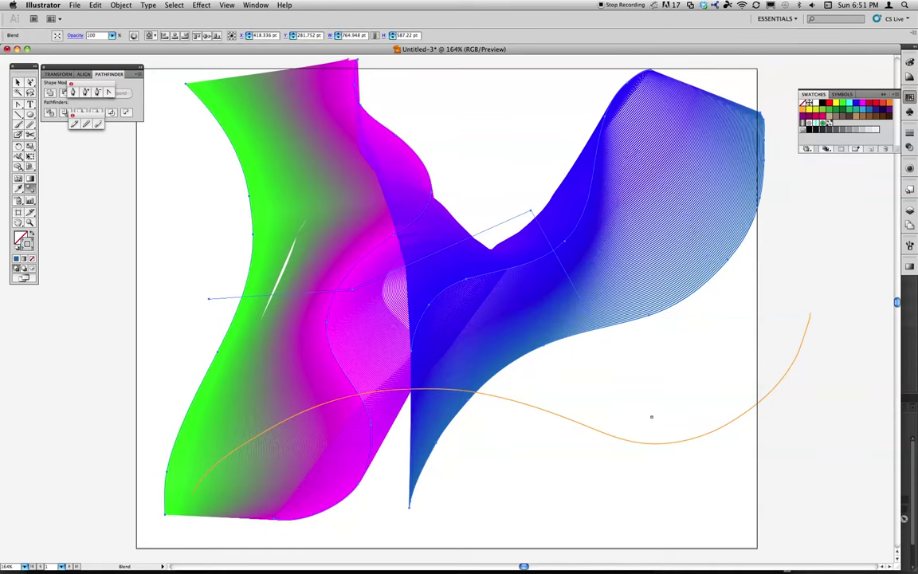
pyautogui.click(669, 441)
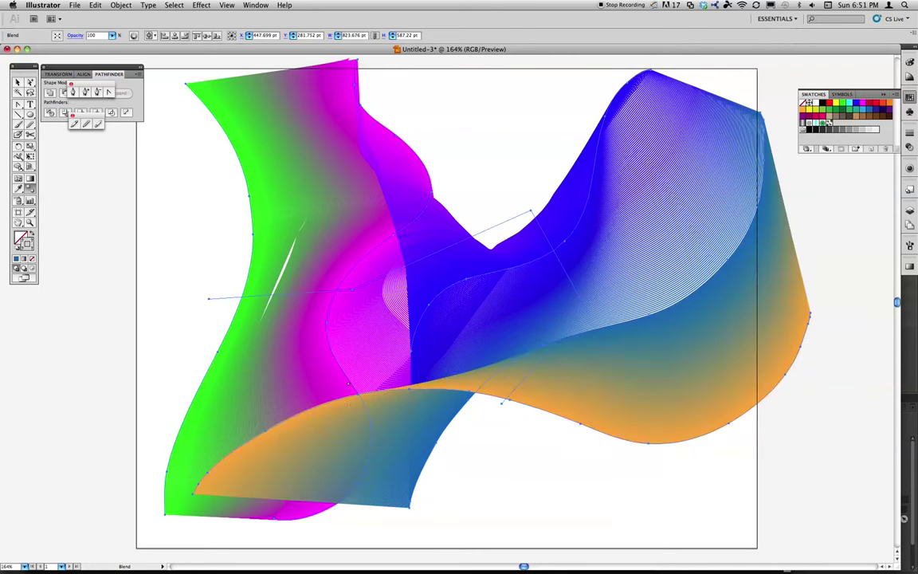
# Undo the blends between the five curves
pyautogui.press('super+z')
pyautogui.press('super+z')
pyautogui.press('super+z')
pyautogui.press('super+z')
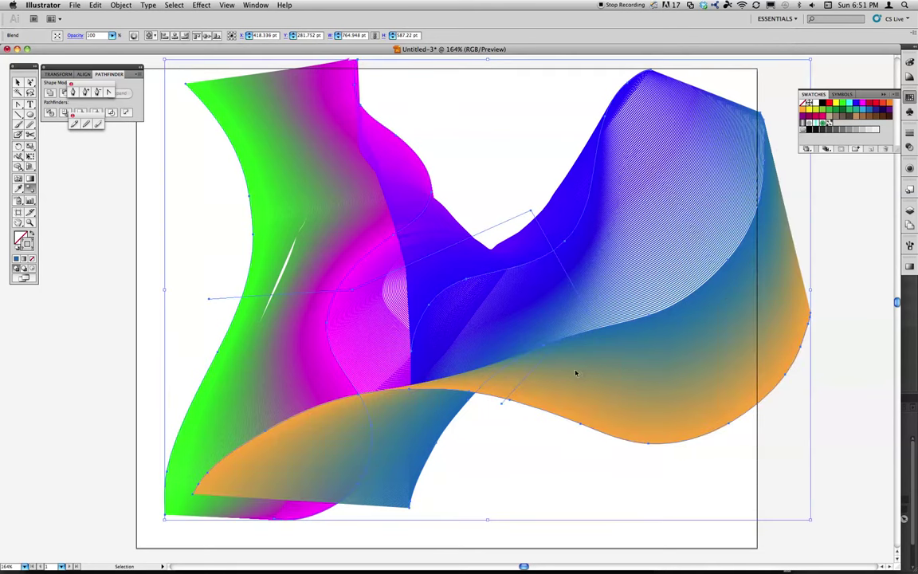
# Blend the green, magenta and short blue curves in sequence by picking their endpoints with the Blend tool
pyautogui.press('w')
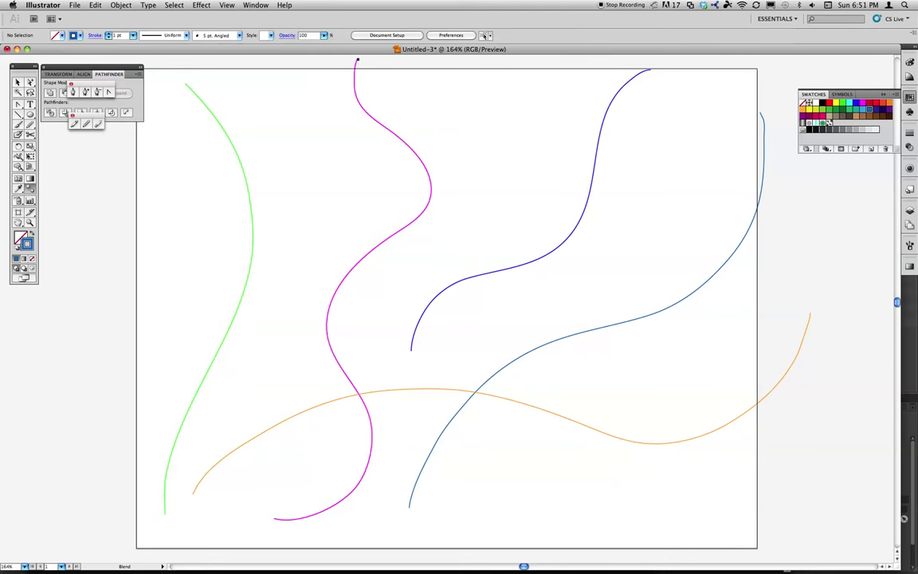
pyautogui.click(357, 59)
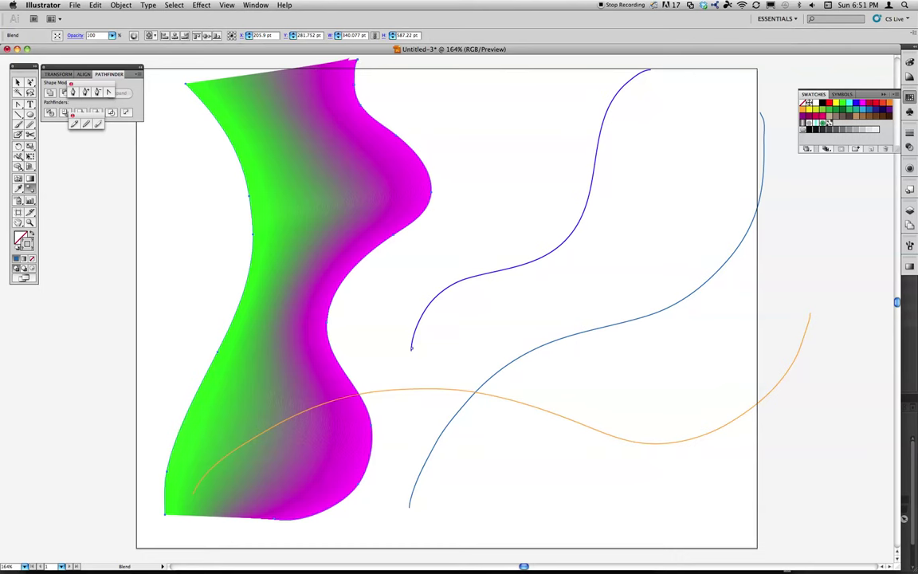
pyautogui.click(422, 333)
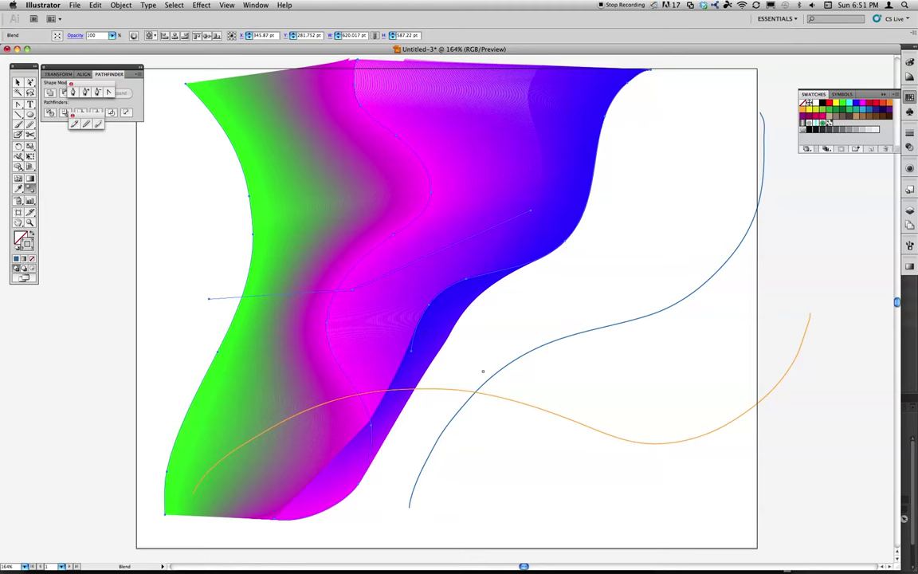
# Extend the blend to the upper endpoint of the long blue diagonal curve and on to the right endpoint of the light orange curve
pyautogui.click(416, 479)
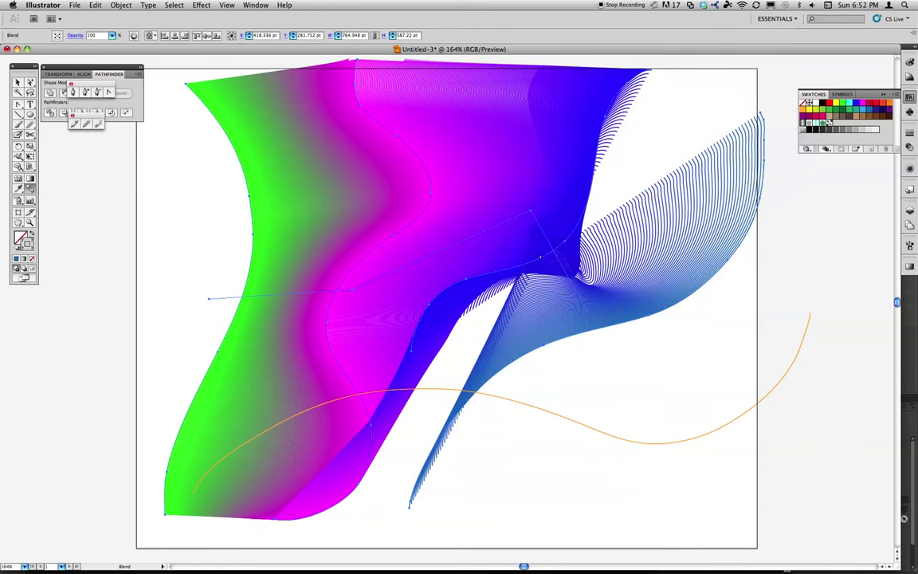
pyautogui.press('super+z')
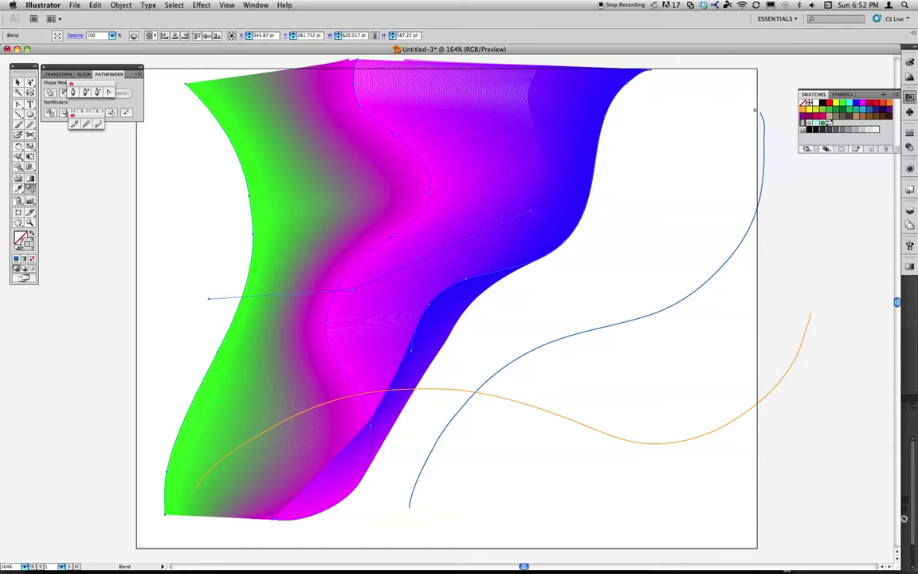
pyautogui.press('super+shift+z')
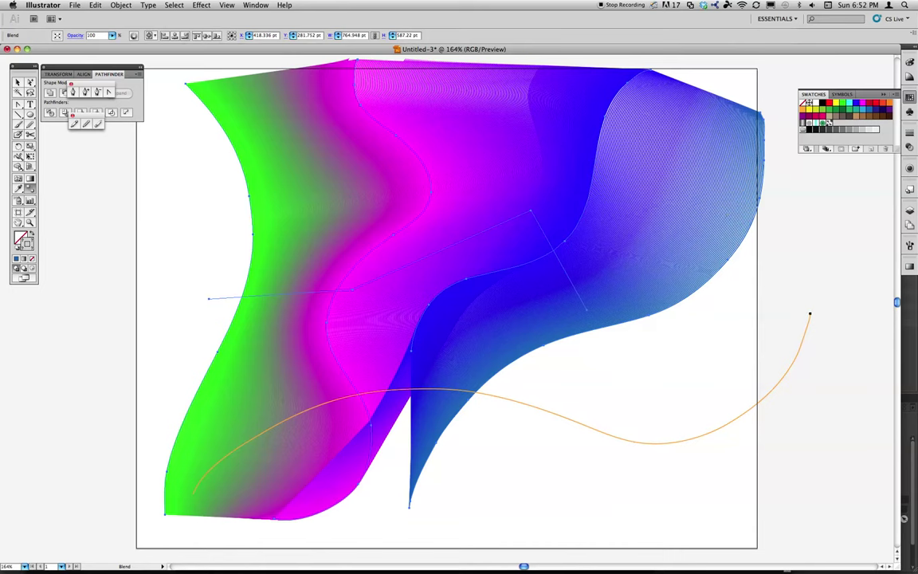
pyautogui.click(809, 313)
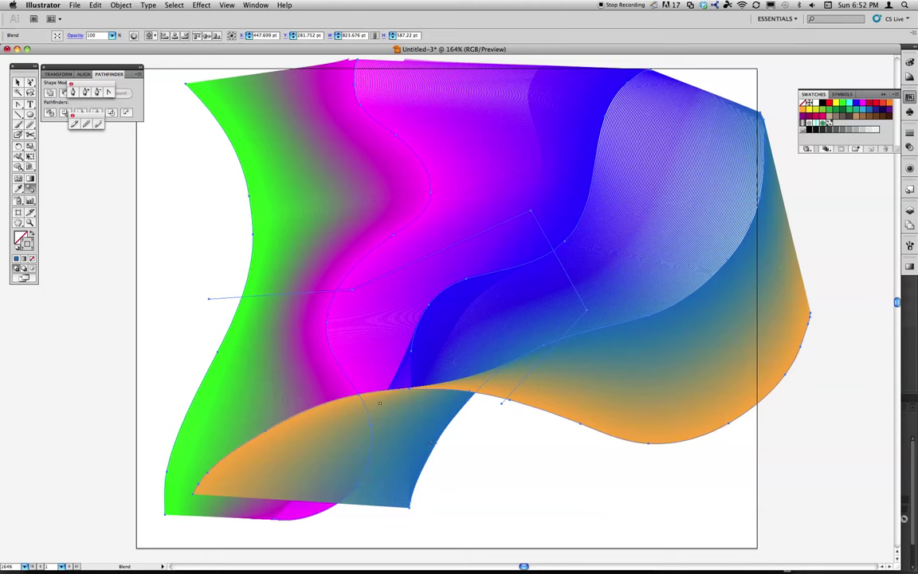
# Set the blend's spacing to Specified Steps with 50 steps
pyautogui.doubleClick(29, 188)
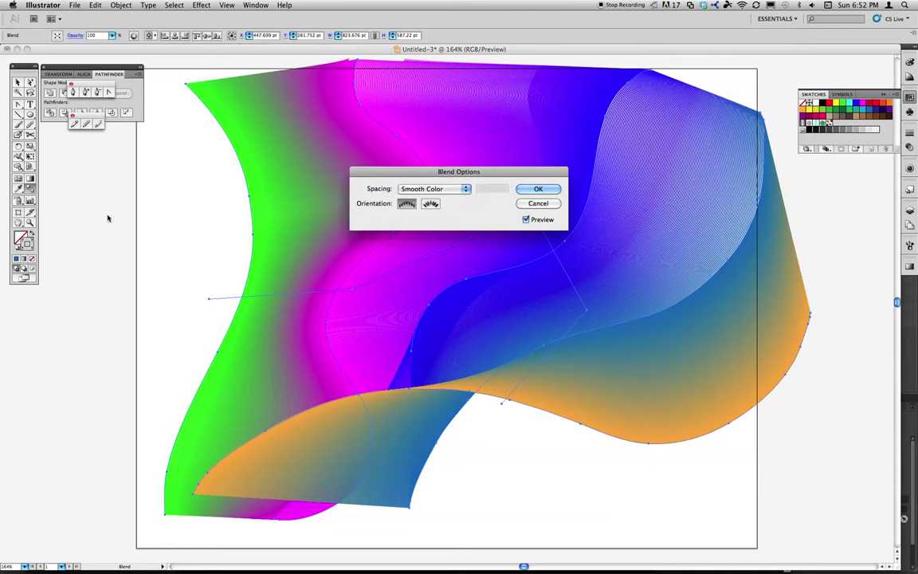
pyautogui.click(466, 190)
pyautogui.click(442, 198)
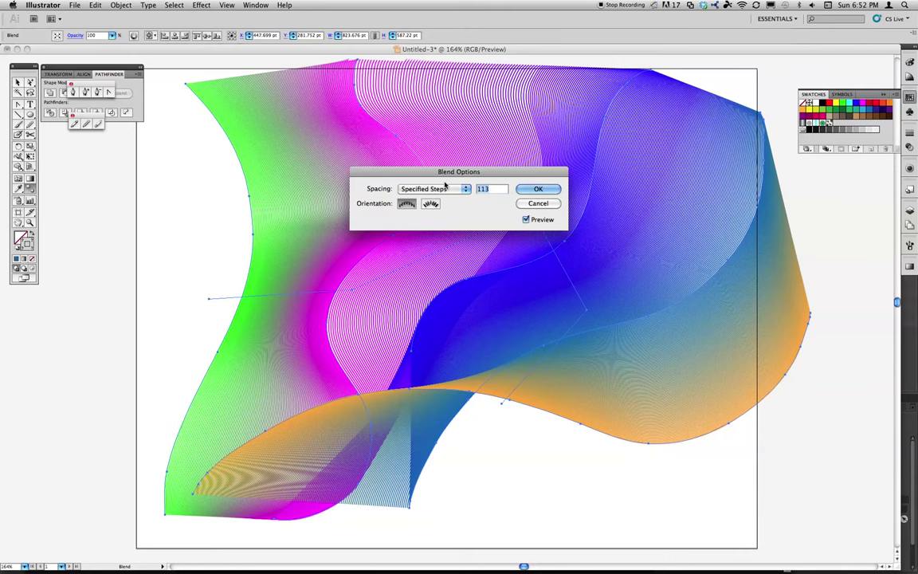
pyautogui.press('Return')
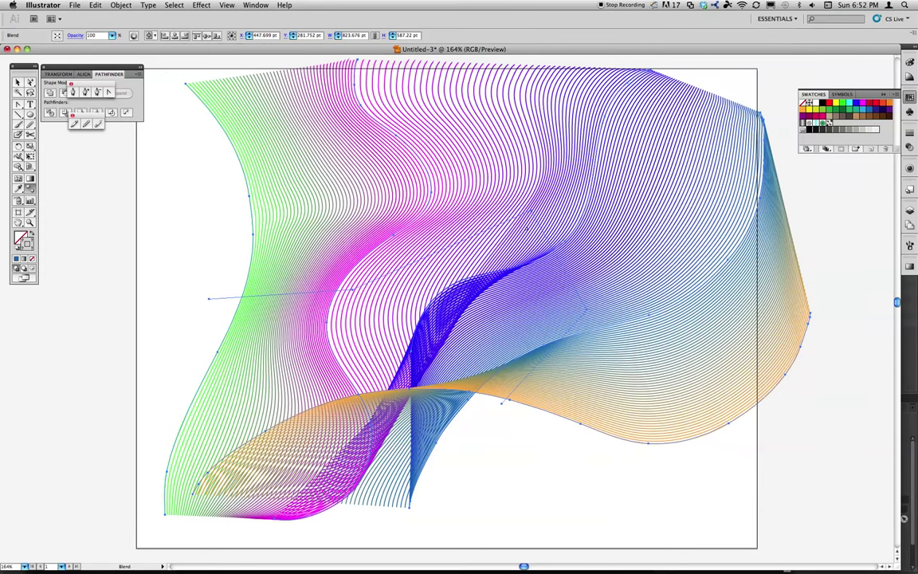
# Convert the interior corner anchors of the blend's spine to smooth points with the Convert Anchor Point tool, pulling out curve handles
pyautogui.click(109, 92)
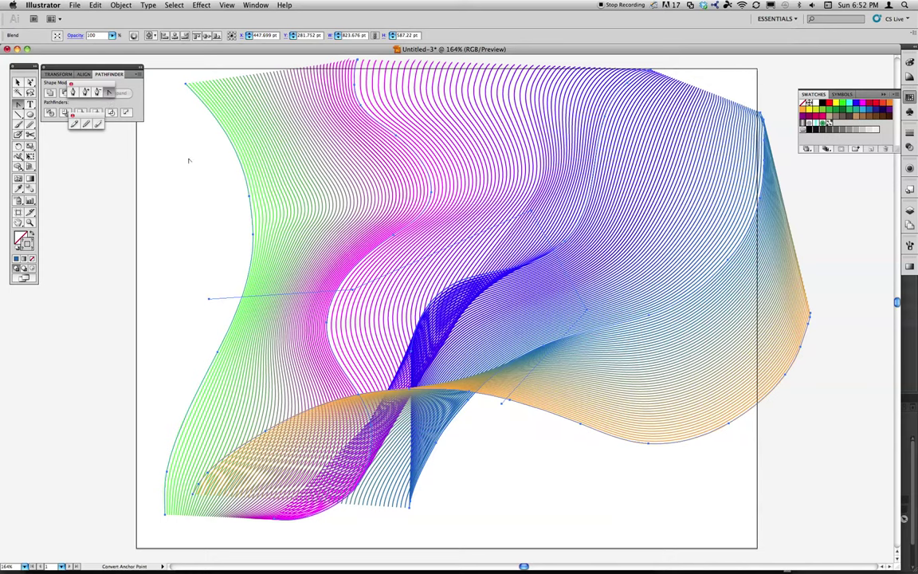
pyautogui.moveTo(352, 290); pyautogui.dragTo(292, 305)
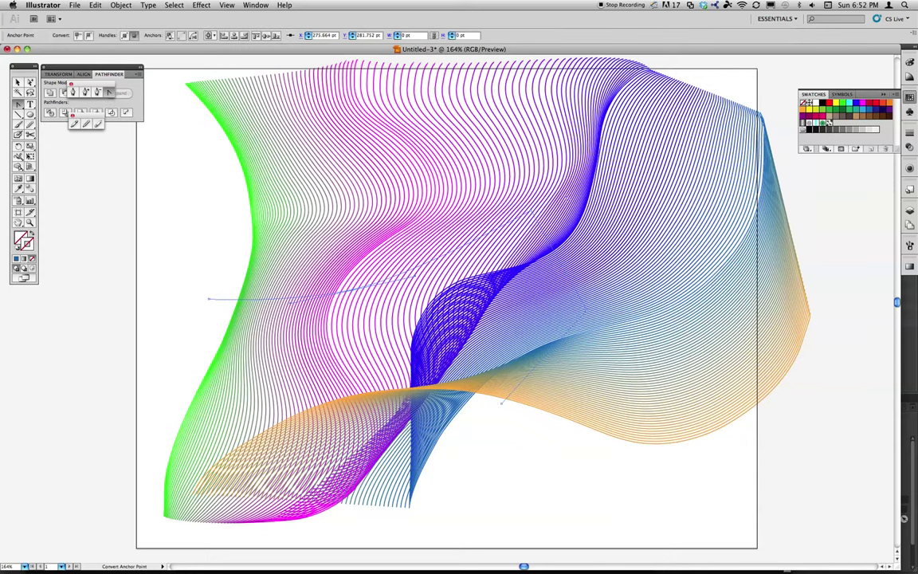
pyautogui.moveTo(535, 212); pyautogui.dragTo(492, 190)
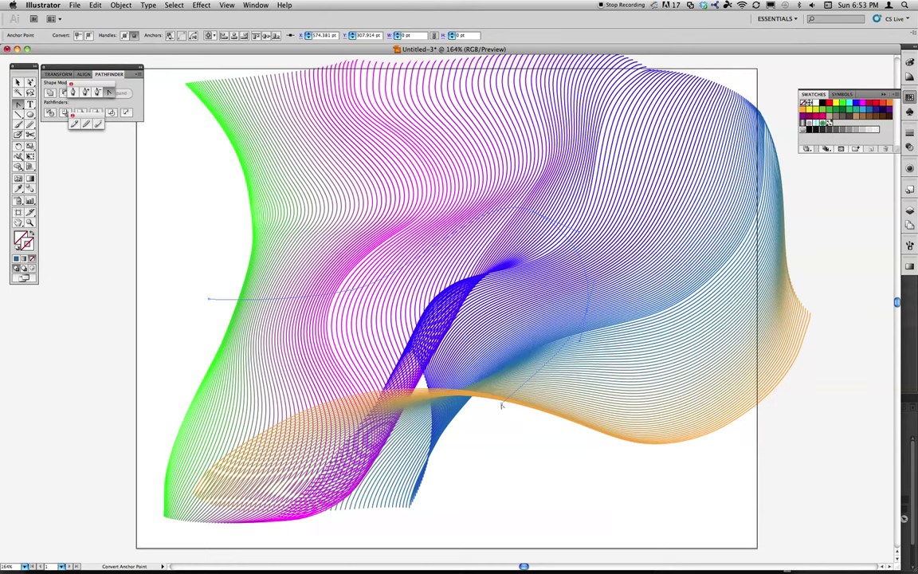
# Move the spine's lower end anchor downward, shift the nearby right-hand spine anchor further right, and adjust its curve handle
pyautogui.moveTo(501, 405); pyautogui.dragTo(510, 514)
pyautogui.press('a')
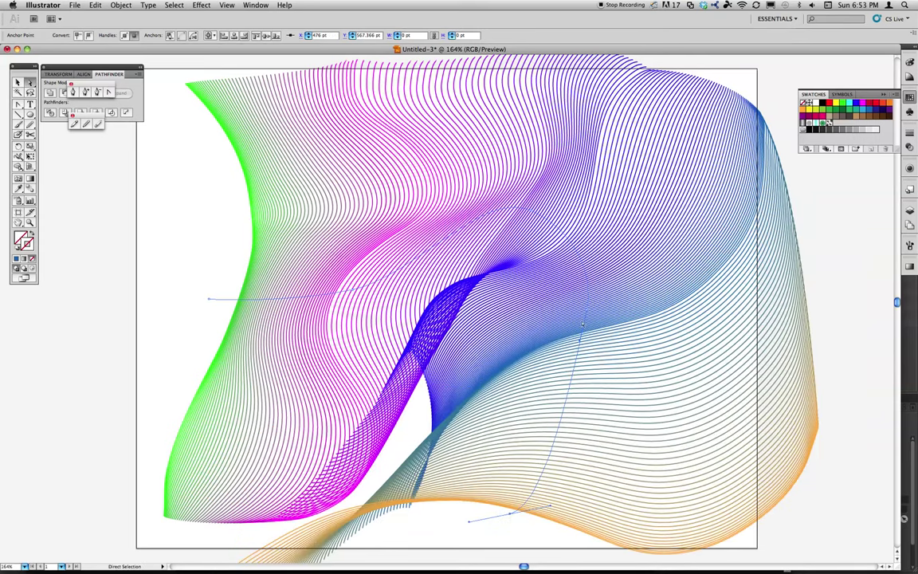
pyautogui.moveTo(588, 317); pyautogui.dragTo(628, 438)
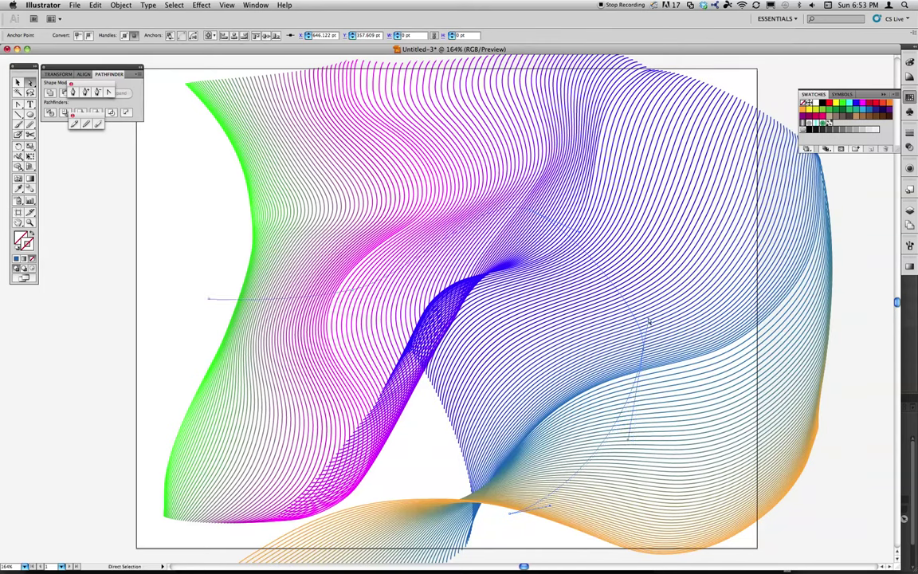
pyautogui.moveTo(649, 318); pyautogui.dragTo(630, 281)
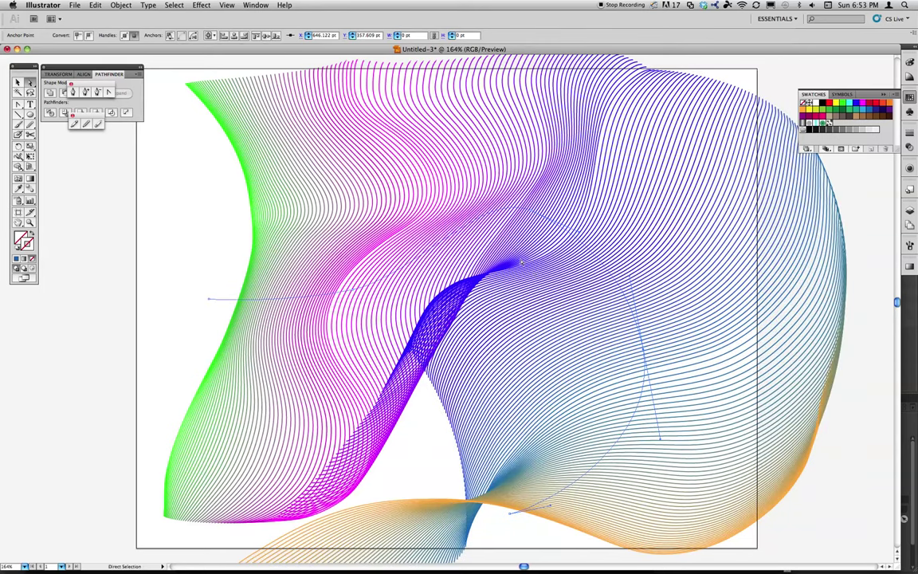
# Lengthen the left-hand curve handles of the spine's upper anchor and of its inner anchor near the magenta curve
pyautogui.click(530, 211)
pyautogui.moveTo(483, 190); pyautogui.dragTo(443, 188)
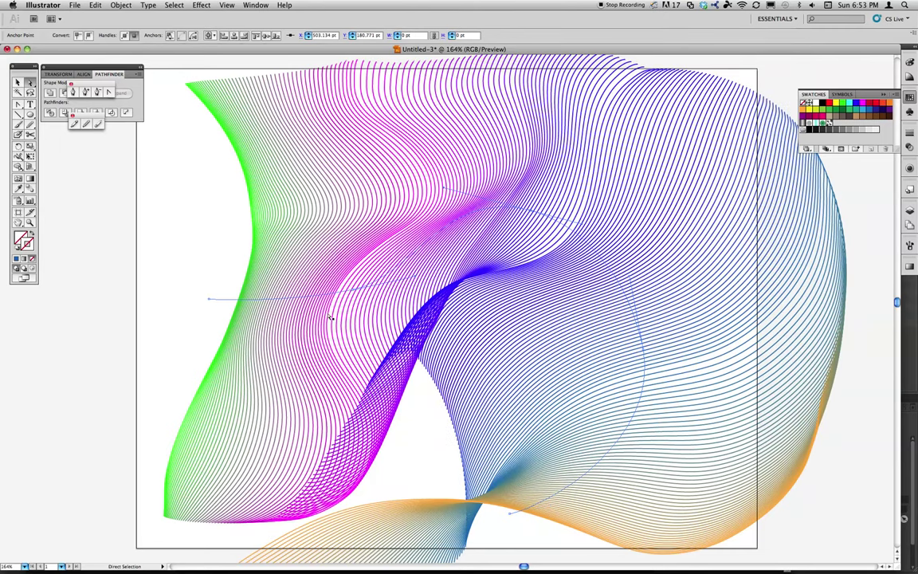
pyautogui.moveTo(414, 277); pyautogui.dragTo(433, 277)
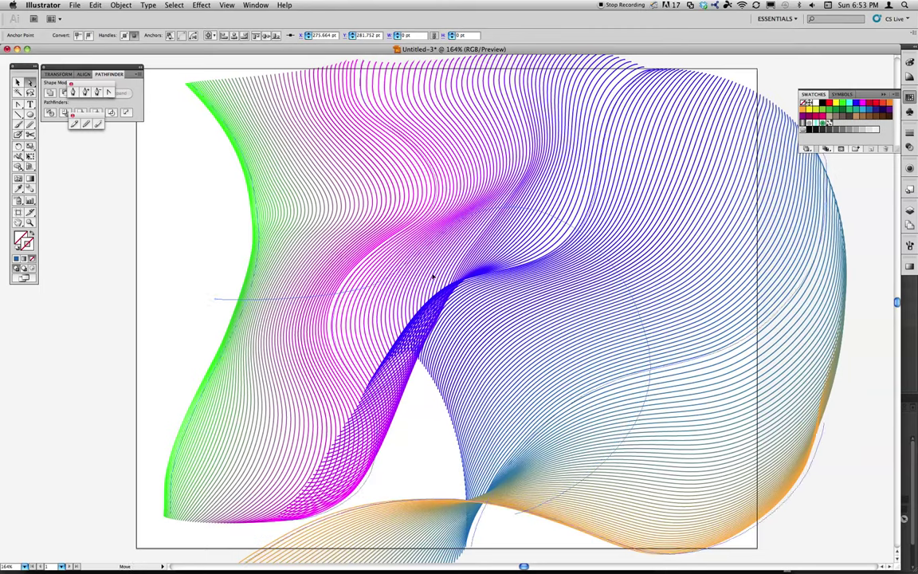
pyautogui.moveTo(368, 292); pyautogui.dragTo(214, 298)
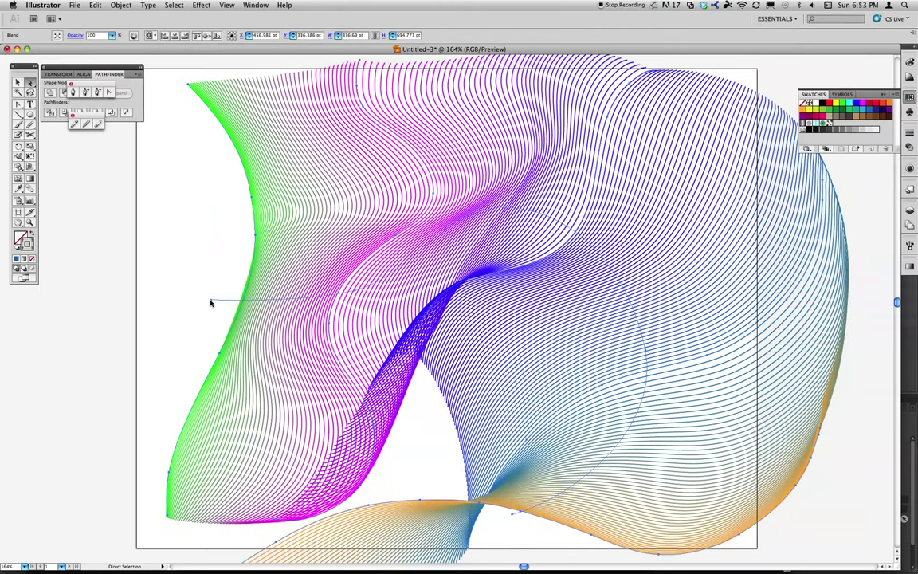
pyautogui.click(211, 301)
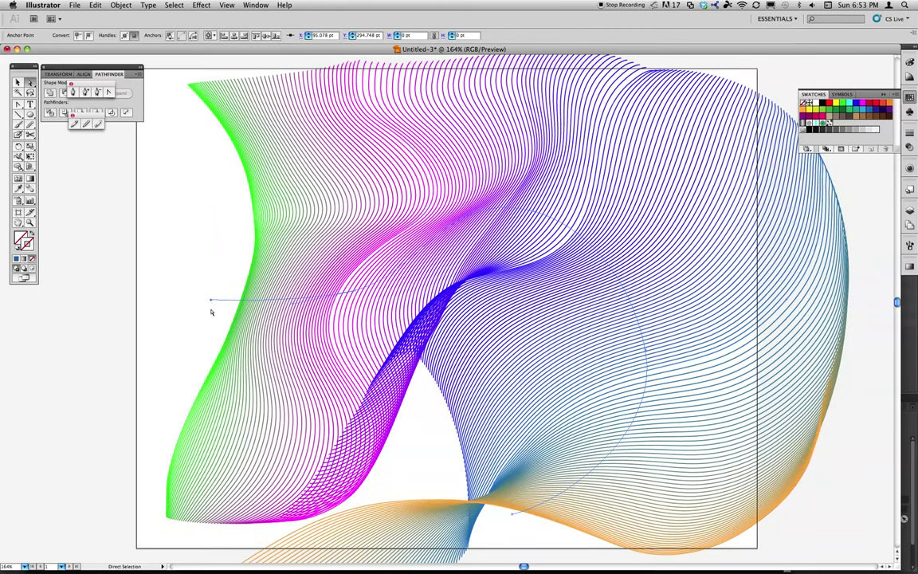
pyautogui.click(276, 309)
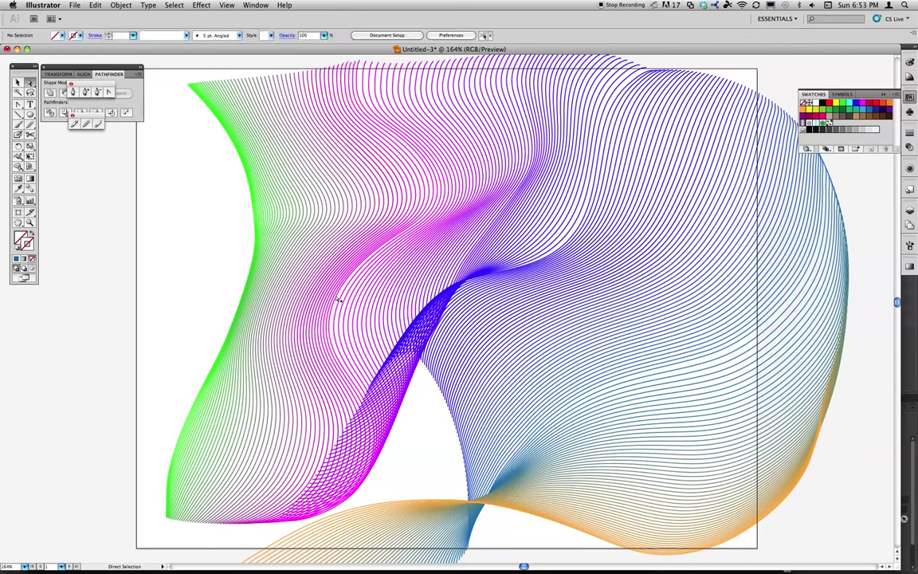
pyautogui.click(331, 303)
pyautogui.moveTo(223, 294); pyautogui.dragTo(279, 306)
pyautogui.click(356, 290)
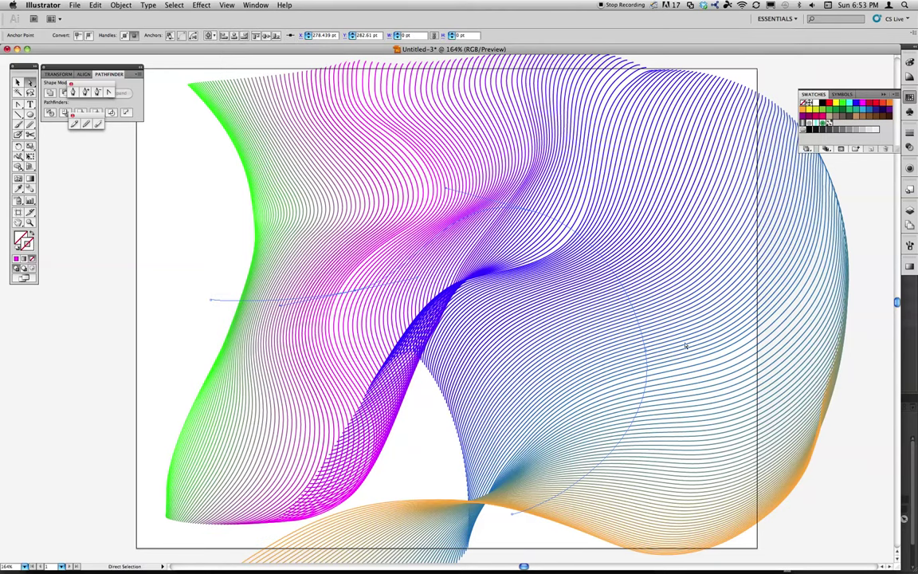
# Move the whole blend left and slightly up on the artboard
pyautogui.press('v')
pyautogui.moveTo(541, 324); pyautogui.dragTo(615, 325)
pyautogui.hotkey('ctrl', 'z')
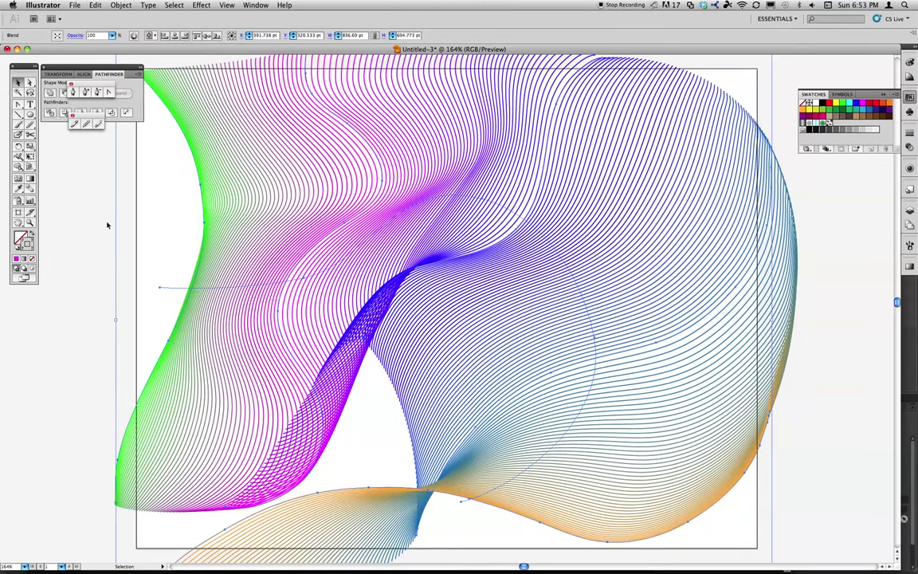
# Preview the blend with the Align to Path orientation and return it to Align to Page
pyautogui.doubleClick(30, 186)
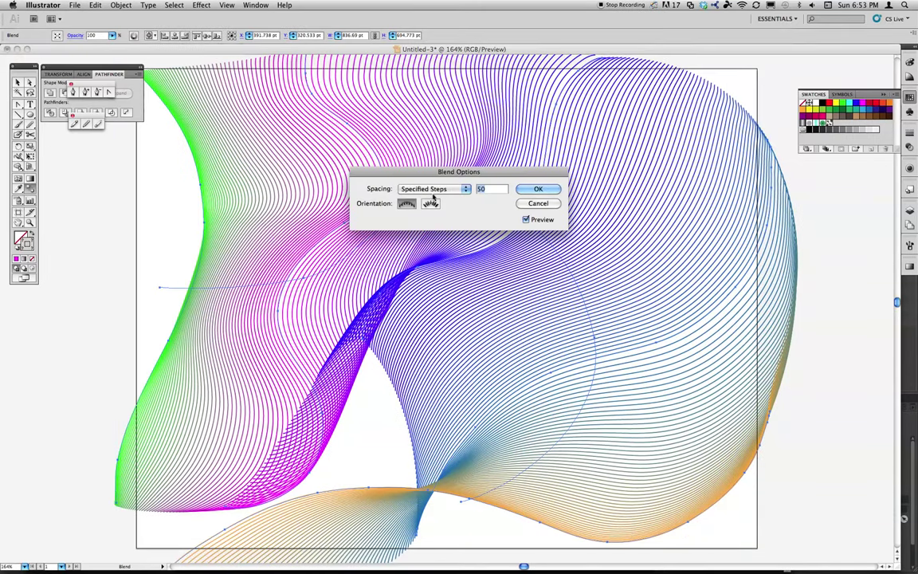
pyautogui.click(431, 204)
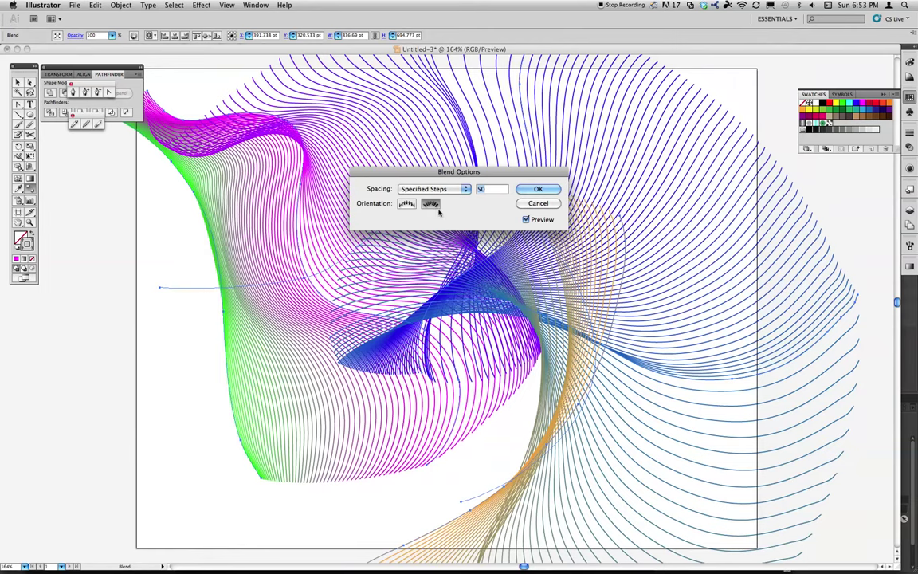
pyautogui.click(403, 205)
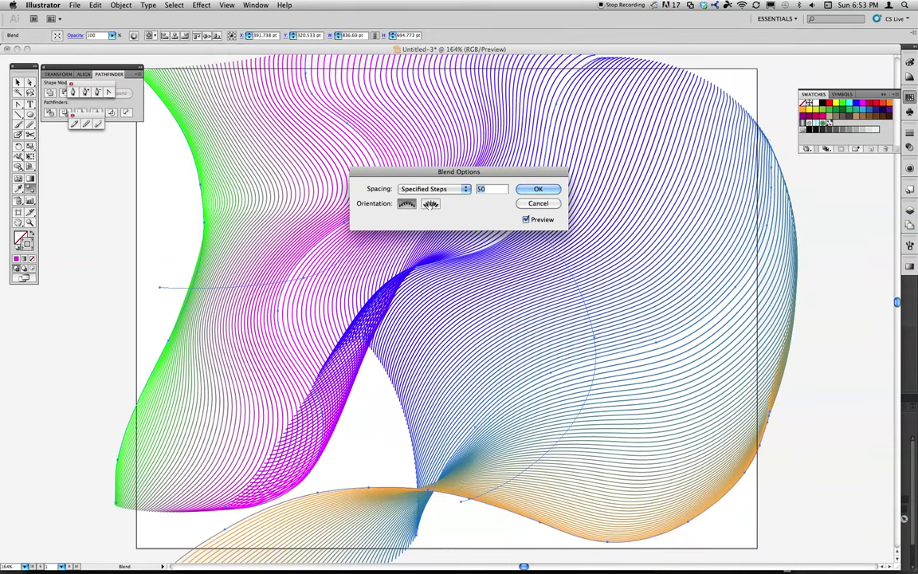
pyautogui.click(430, 204)
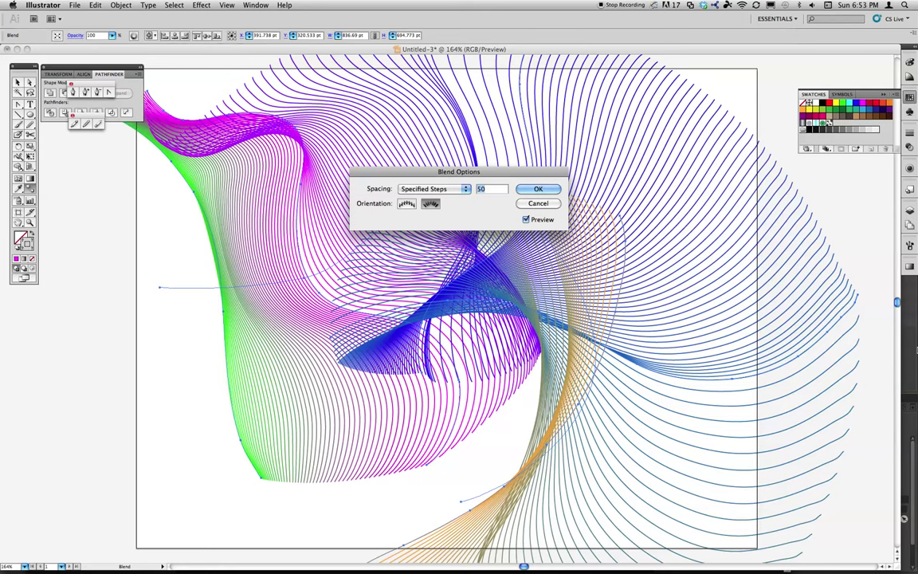
pyautogui.click(406, 204)
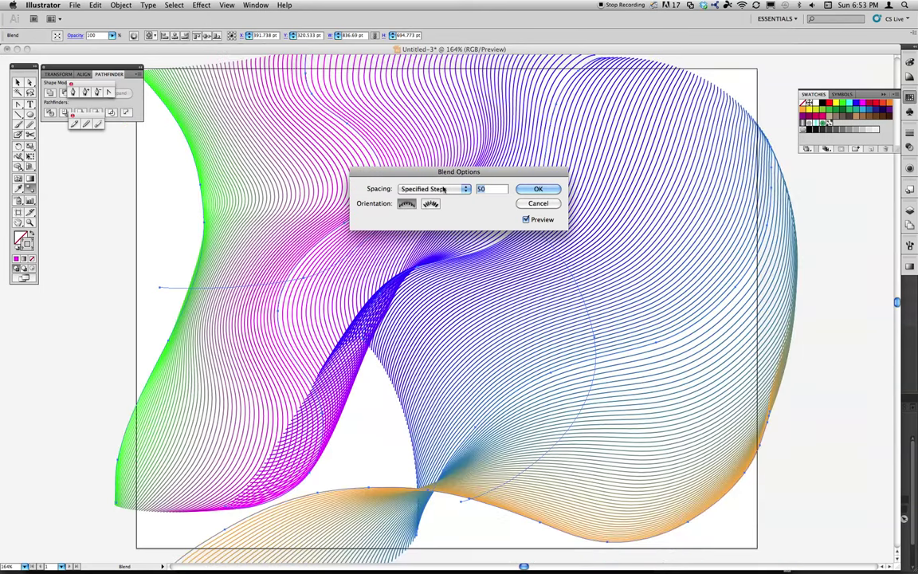
# Try a Specified Distance spacing of 10 pt for the blend
pyautogui.click(465, 189)
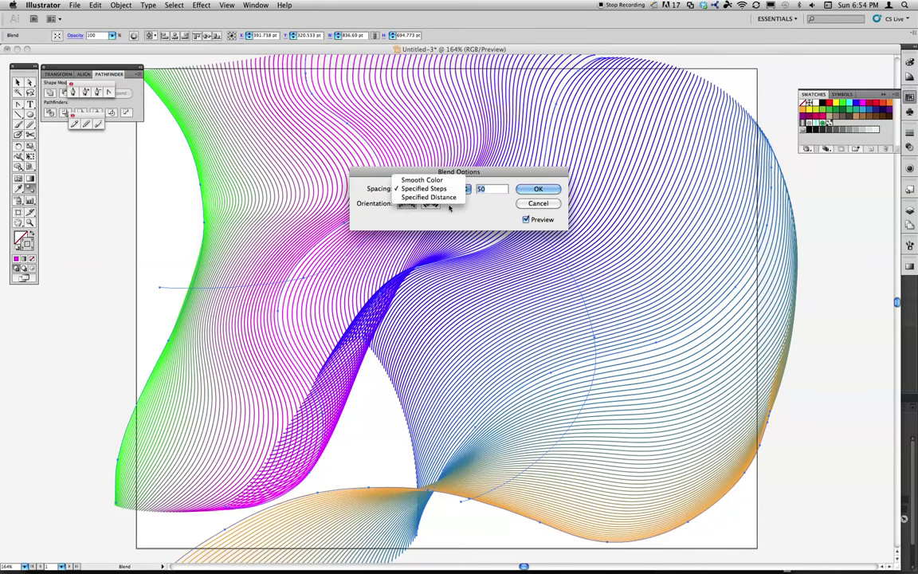
pyautogui.click(445, 205)
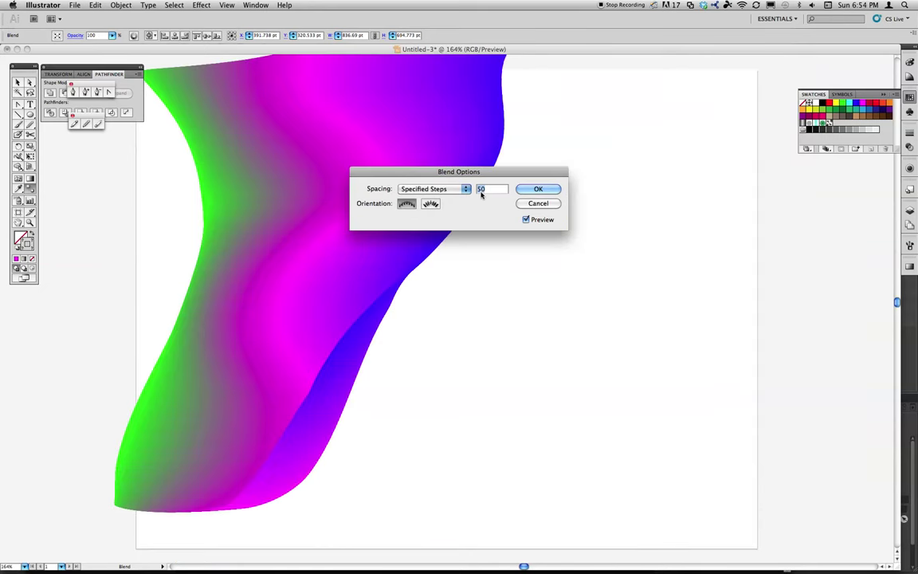
pyautogui.click(466, 189)
pyautogui.click(435, 203)
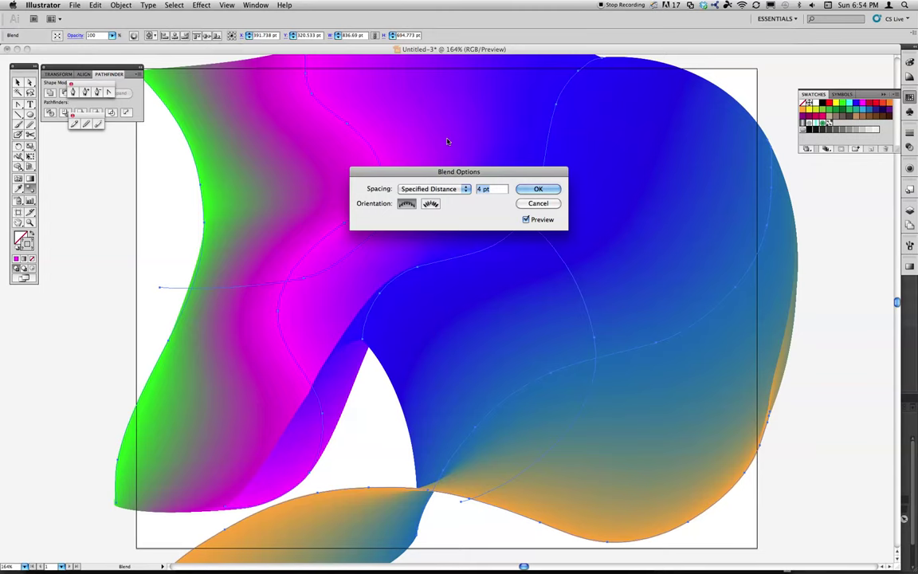
pyautogui.write('10')
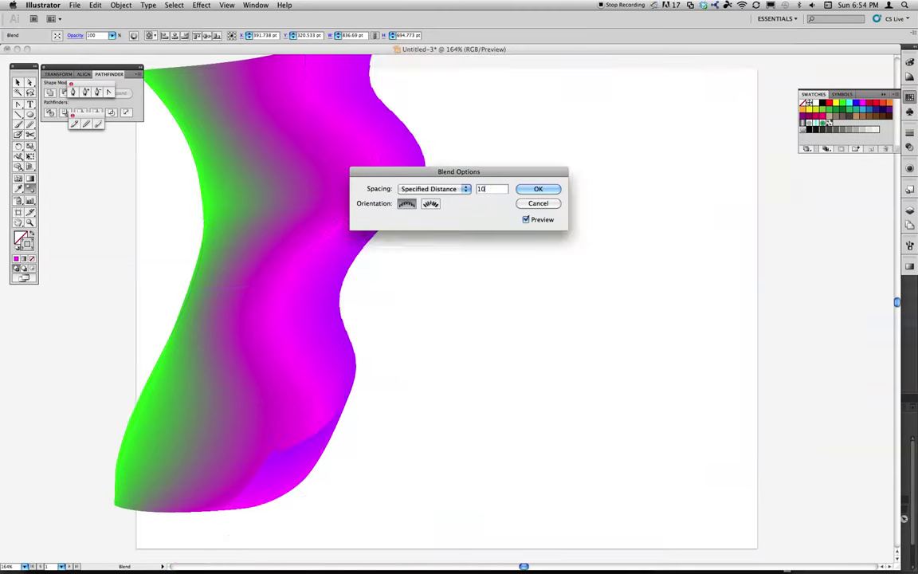
pyautogui.press('Return')
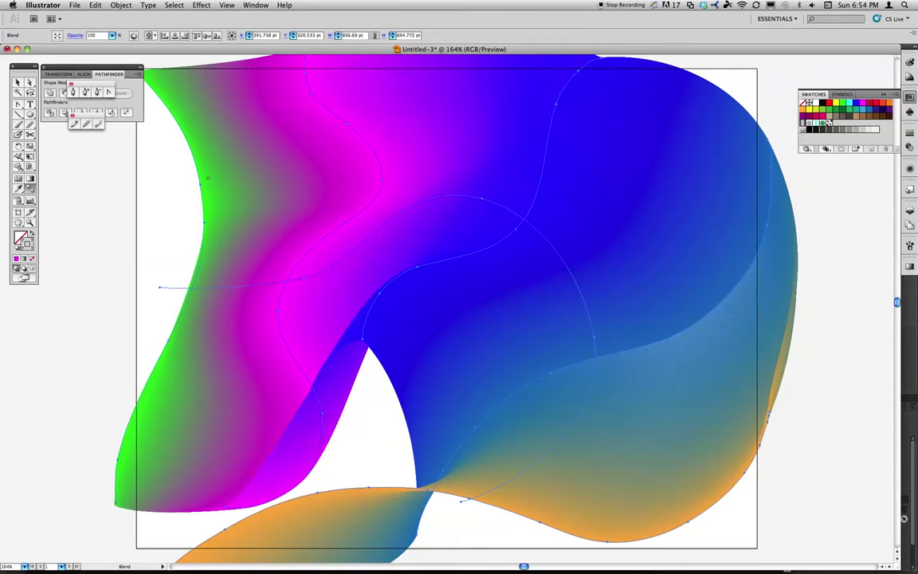
# Change the blend's spacing so that it is drawn as separate thin lines instead of a continuous color fill
pyautogui.doubleClick(31, 177)
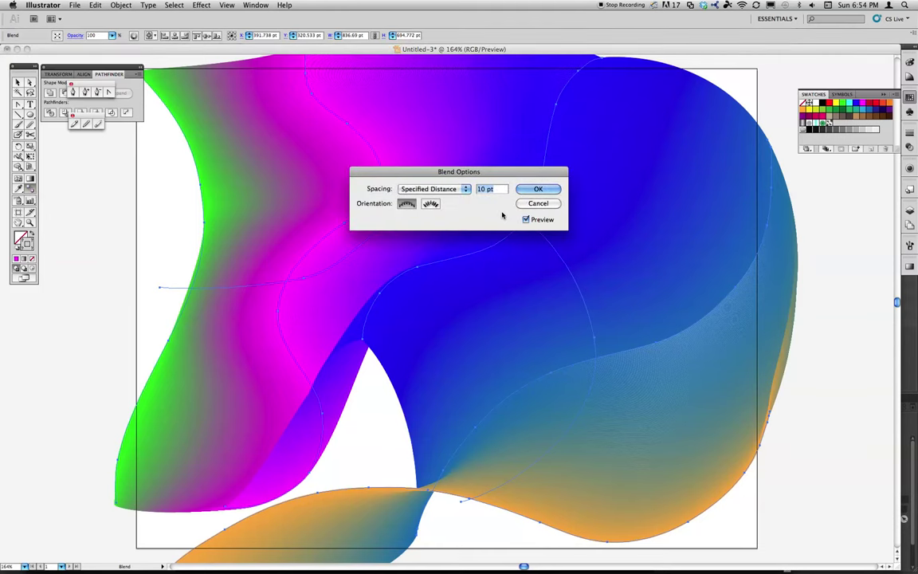
pyautogui.write('100')
pyautogui.press('Return')
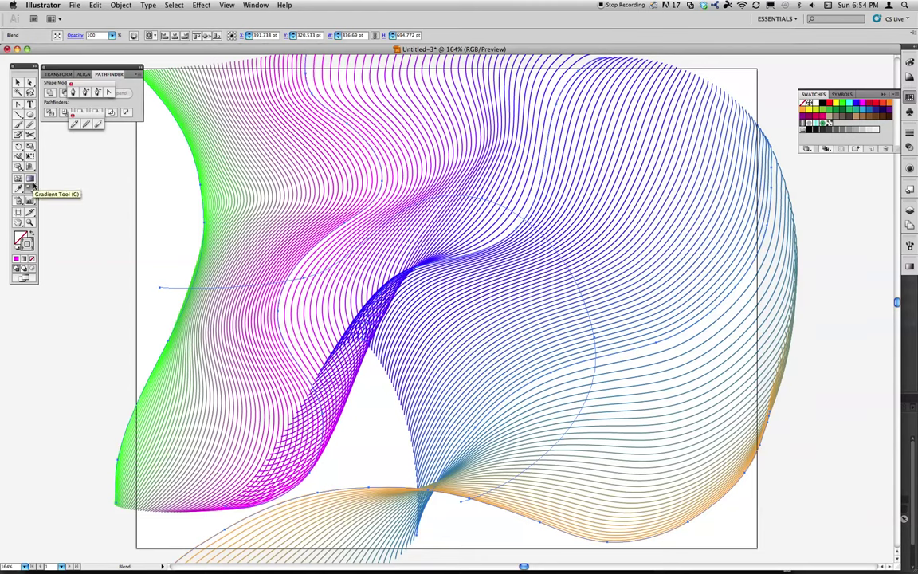
# Reshape the green curve inside the blend by pulling its middle anchor's lower handle to the right to form an inward bulge
pyautogui.click(32, 182)
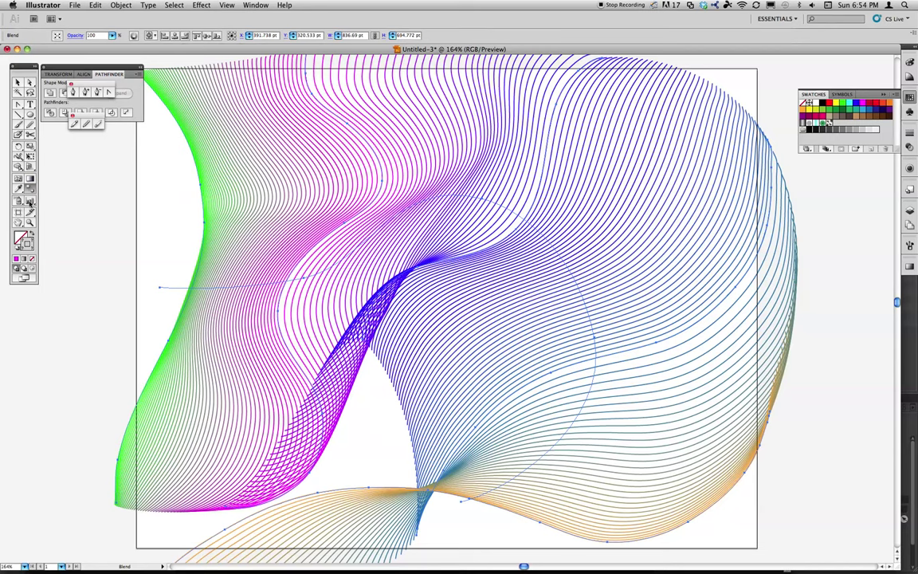
pyautogui.click(17, 113)
pyautogui.click(30, 82)
pyautogui.click(205, 225)
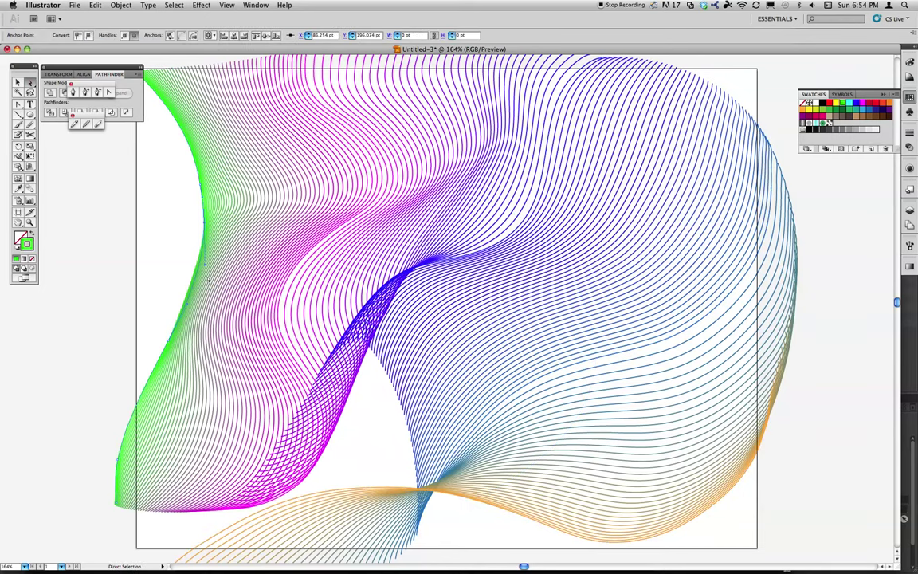
pyautogui.moveTo(206, 266); pyautogui.dragTo(207, 290)
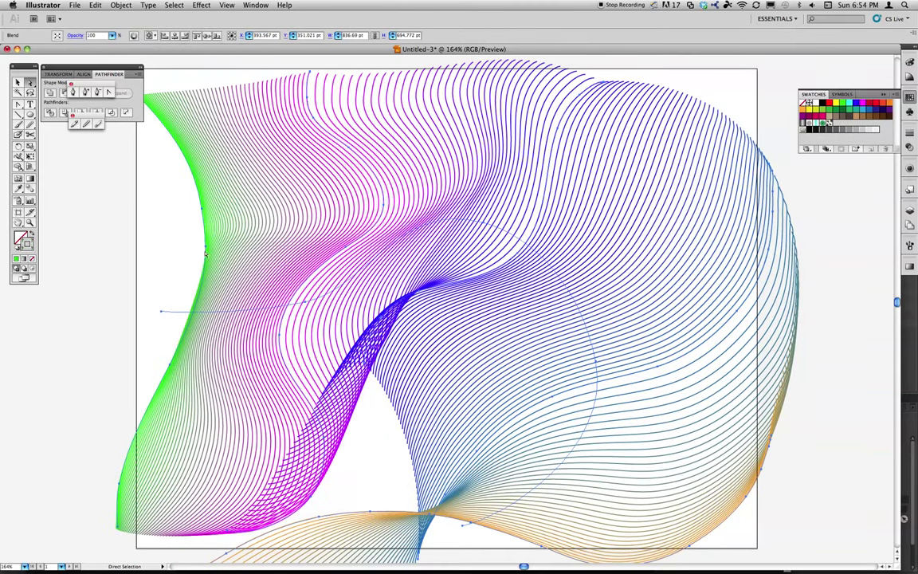
pyautogui.click(206, 250)
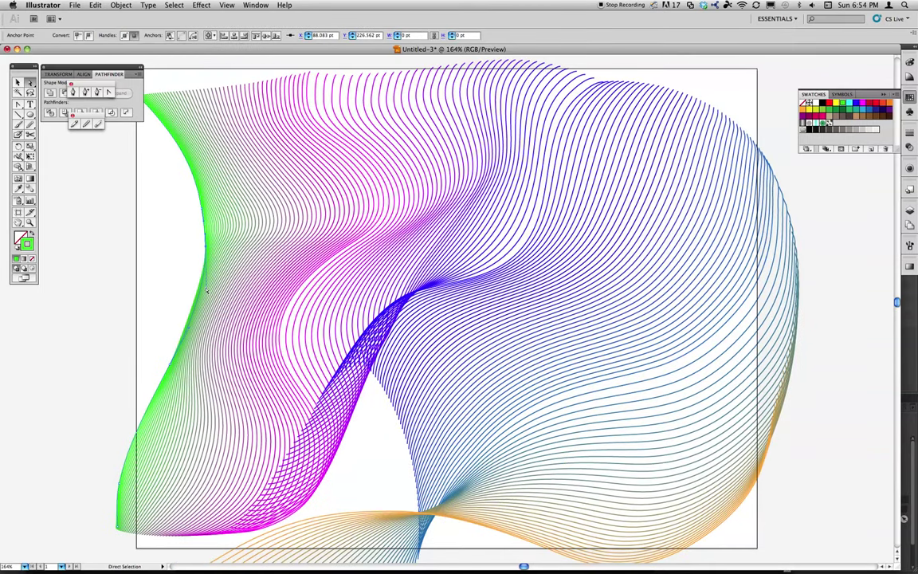
pyautogui.moveTo(206, 291); pyautogui.dragTo(284, 274)
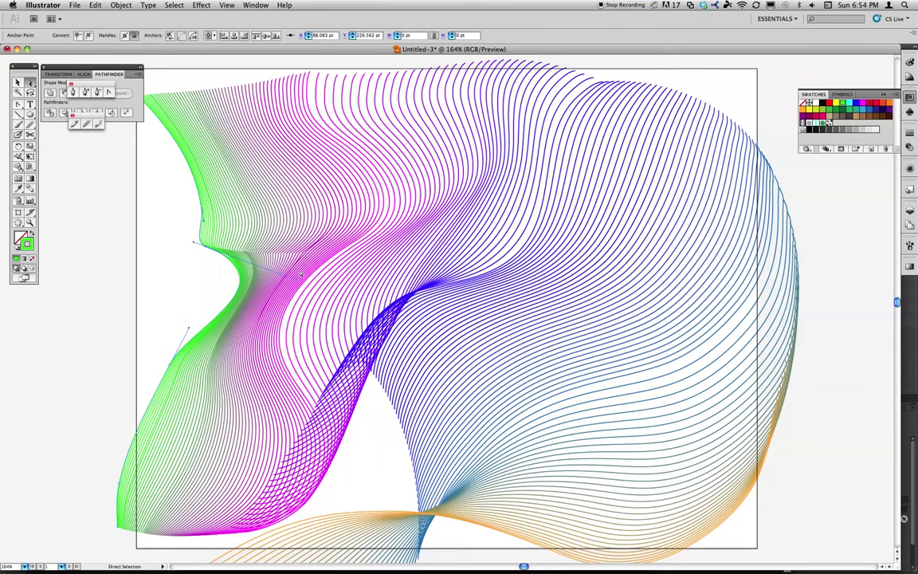
# Reshape the blue curve in the middle of the blend by extending its middle anchor's handle down and to the right into a deeper bend
pyautogui.click(443, 244)
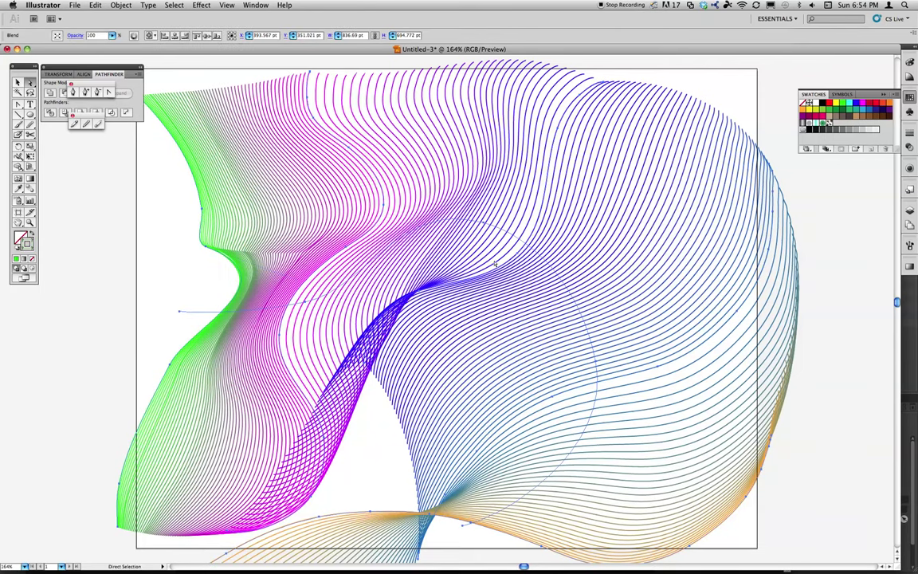
pyautogui.click(468, 232)
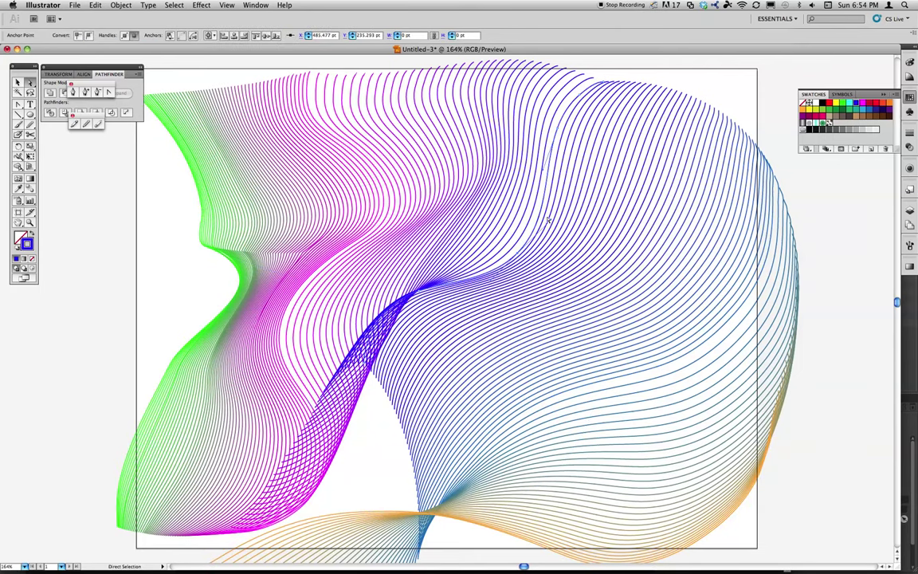
pyautogui.moveTo(551, 220); pyautogui.dragTo(602, 355)
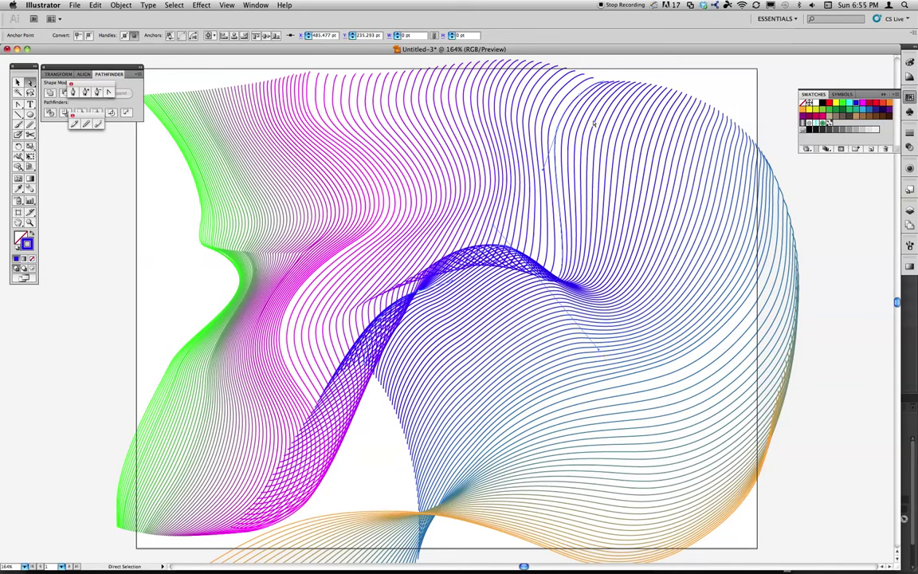
pyautogui.moveTo(580, 97); pyautogui.dragTo(580, 98)
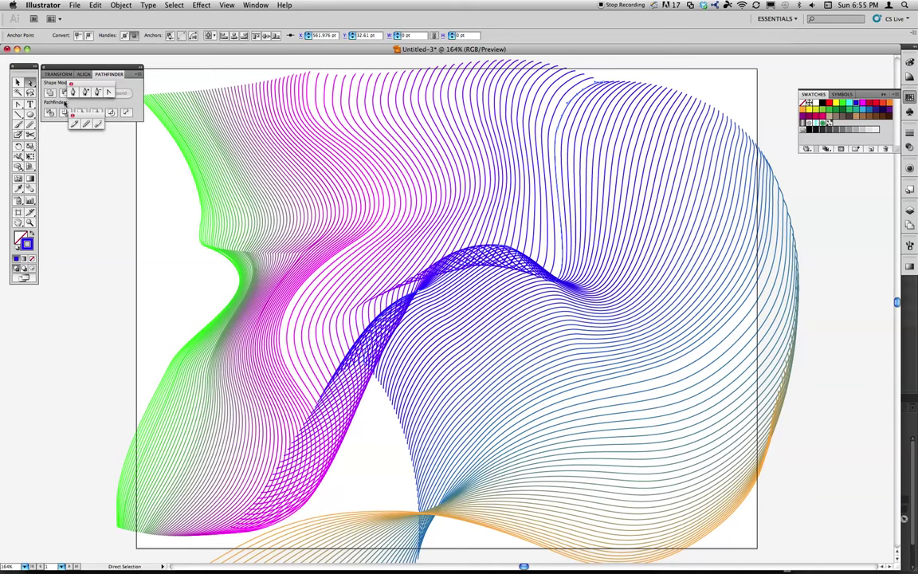
# Select only the green curve at the blend's left edge with the Group Selection tool and change its stroke color to cyan
pyautogui.moveTo(30, 82); pyautogui.dragTo(64, 98)
pyautogui.click(179, 185)
pyautogui.click(197, 192)
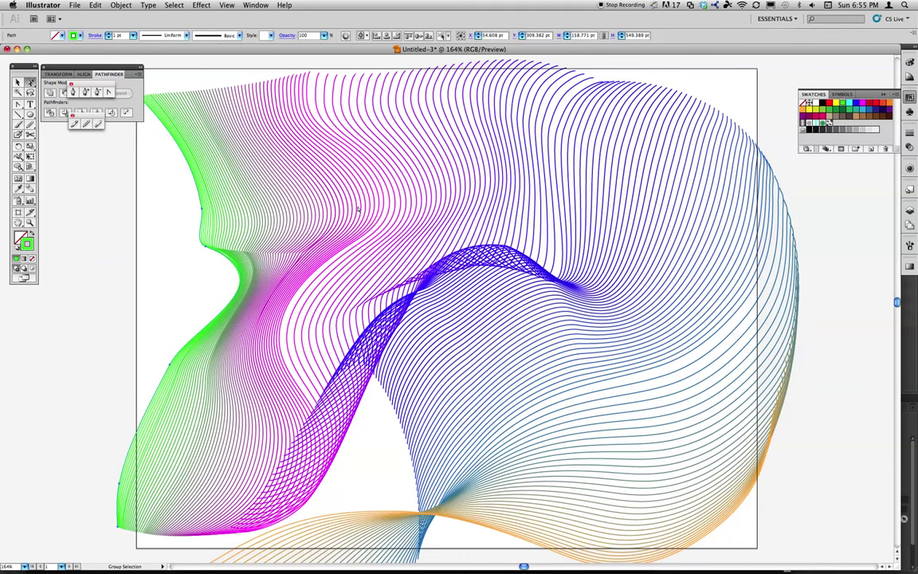
pyautogui.click(851, 104)
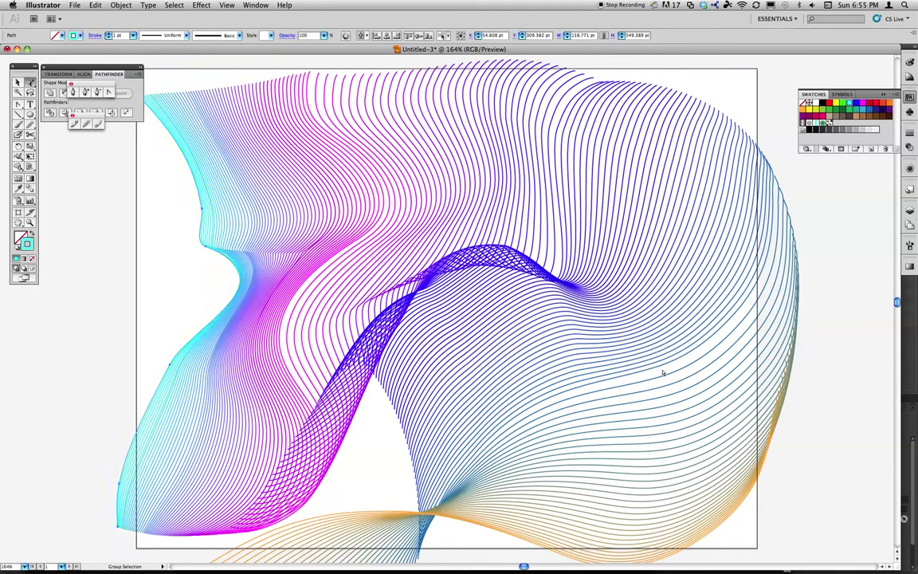
# Recolor the stroke of the orange curve along the blend's lower edge to pinkish magenta, and deselect the artwork
pyautogui.click(744, 505)
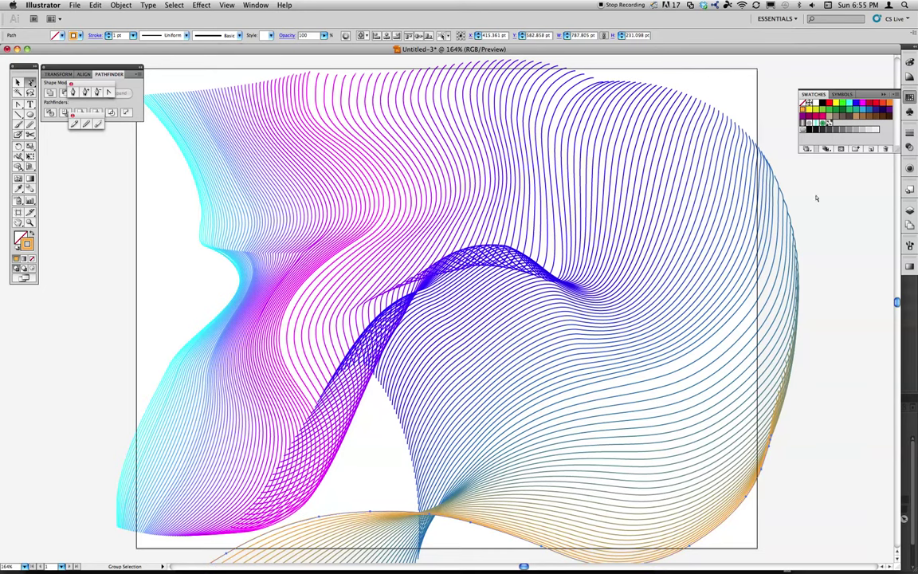
pyautogui.click(868, 105)
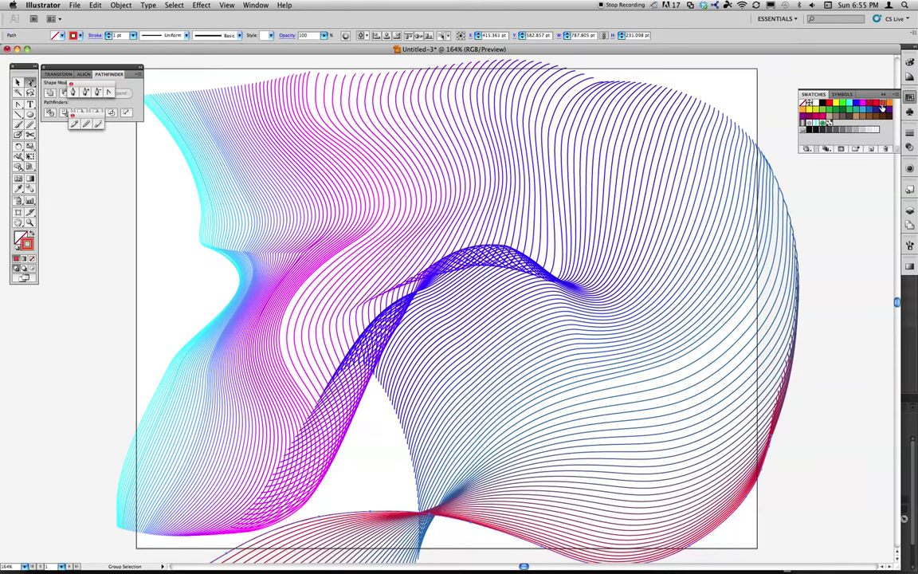
pyautogui.click(888, 109)
pyautogui.click(822, 118)
pyautogui.click(840, 207)
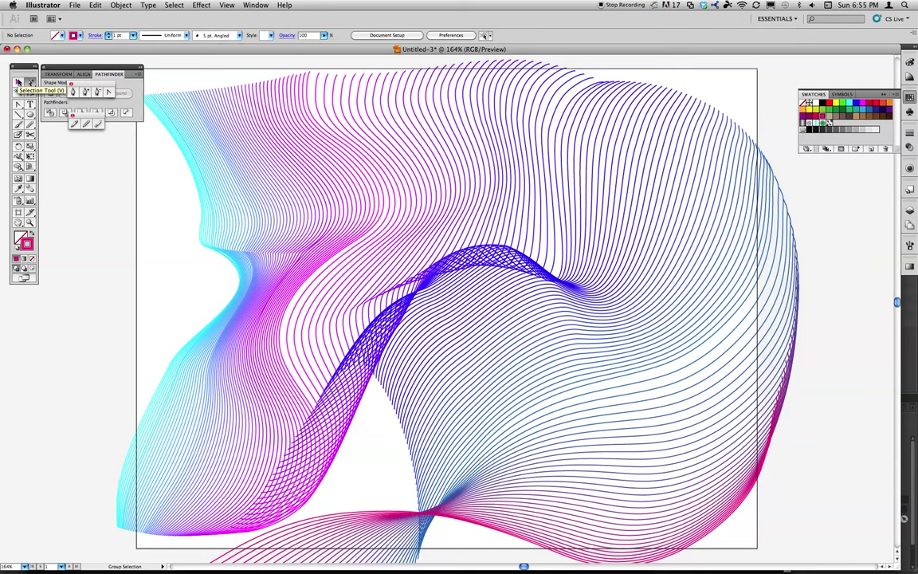
pyautogui.click(17, 82)
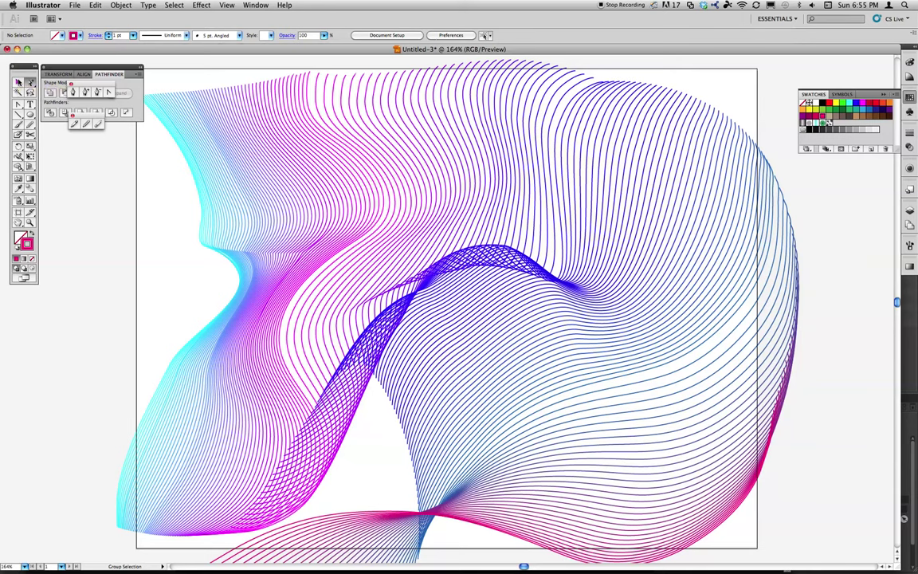